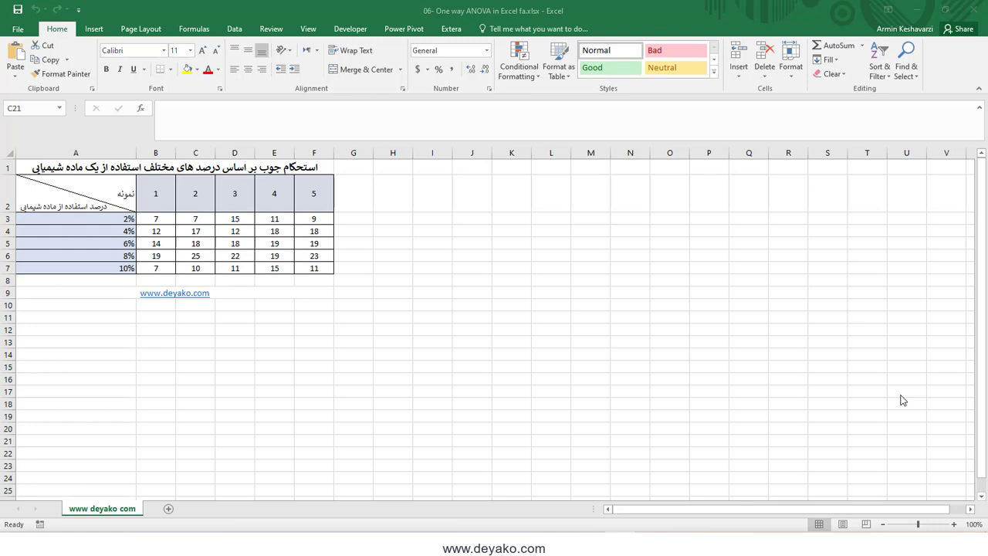
- Open the Excel Add-ins list via File > Options > Add-ins to check that Analysis ToolPak is enabled
click(236, 32)
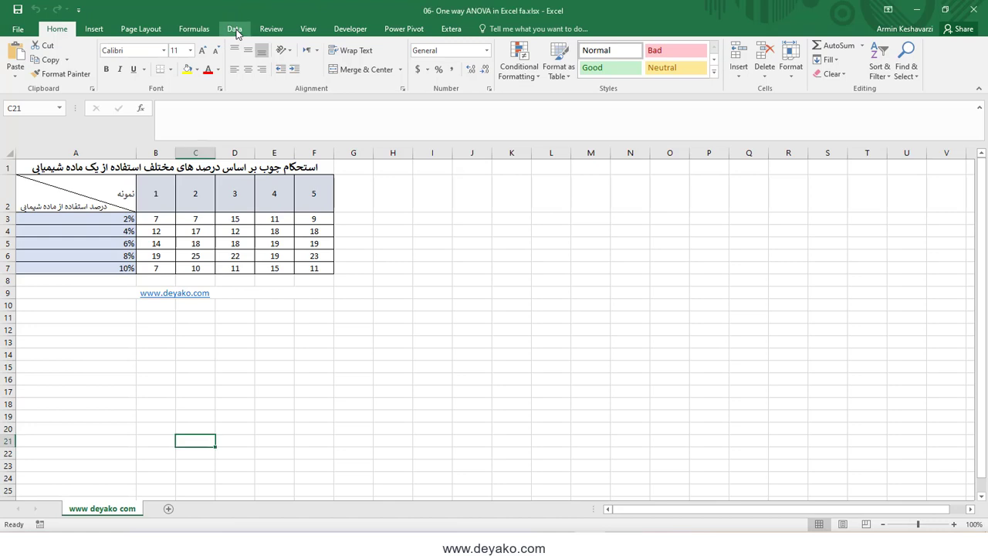
click(235, 31)
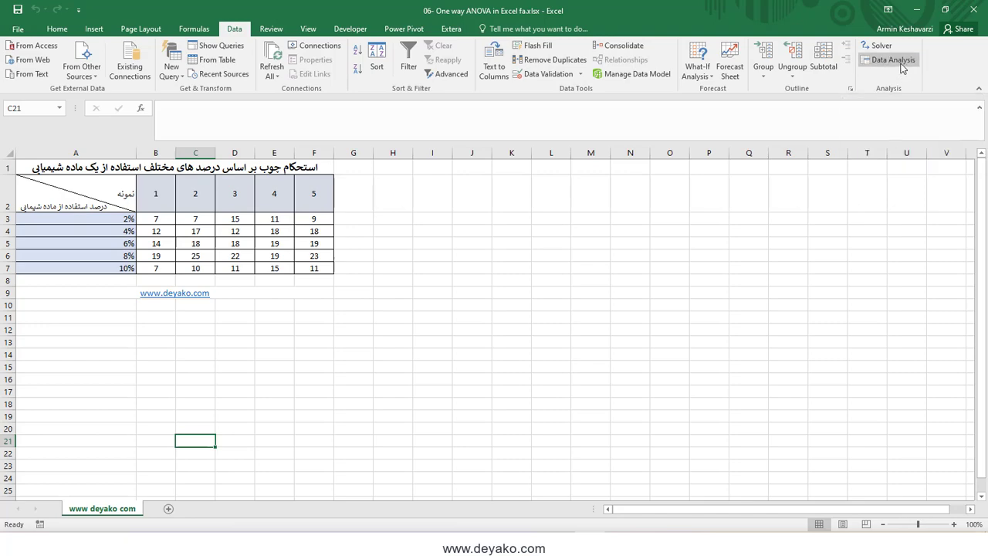
click(18, 28)
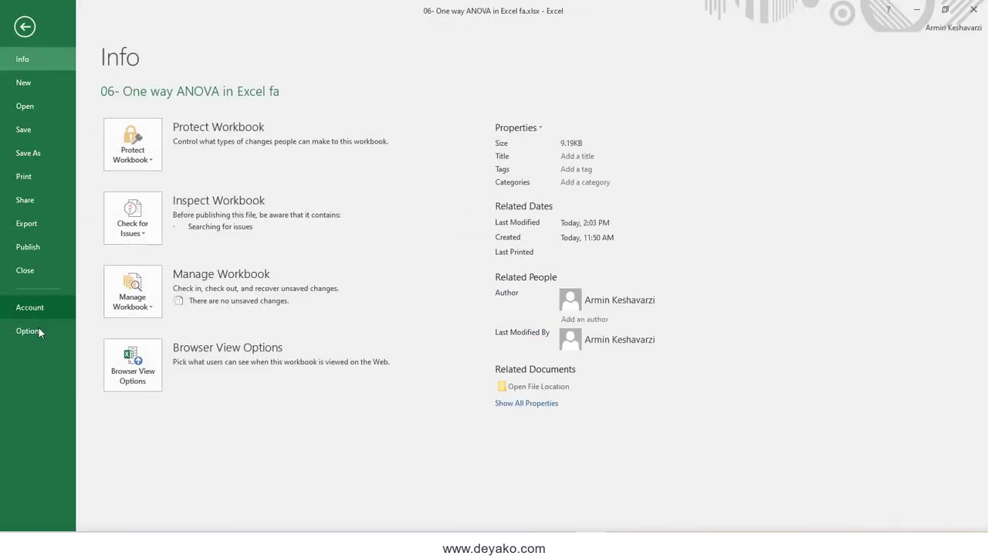
click(39, 331)
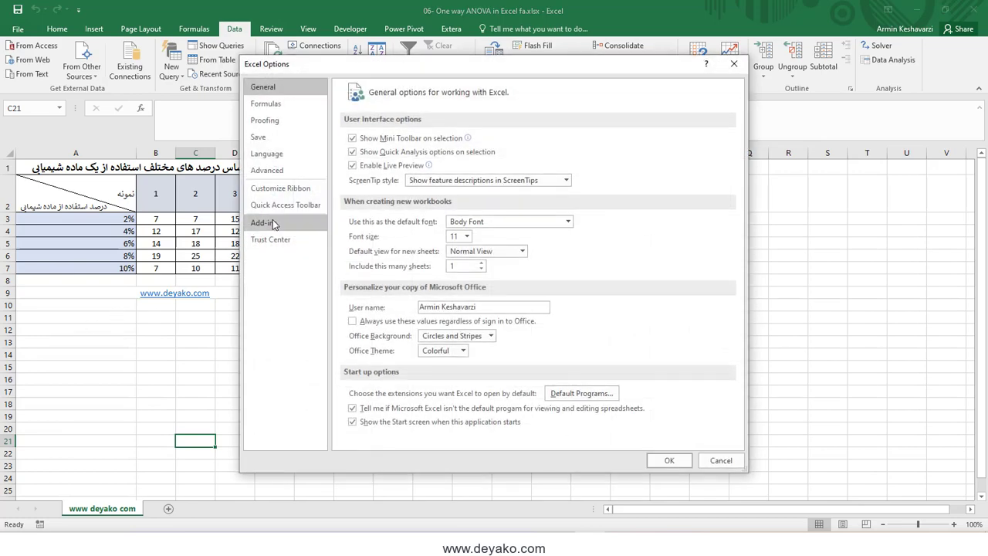
click(273, 222)
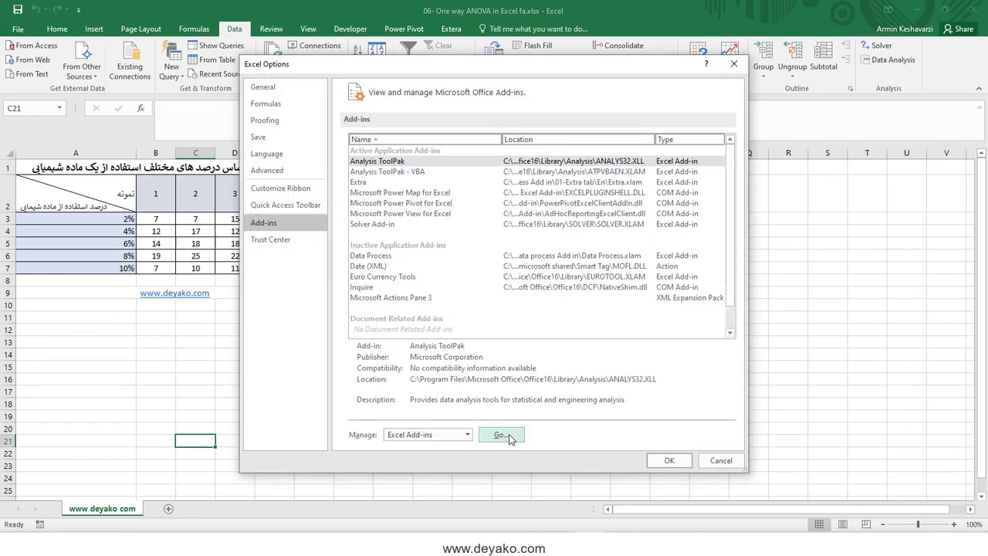
click(503, 434)
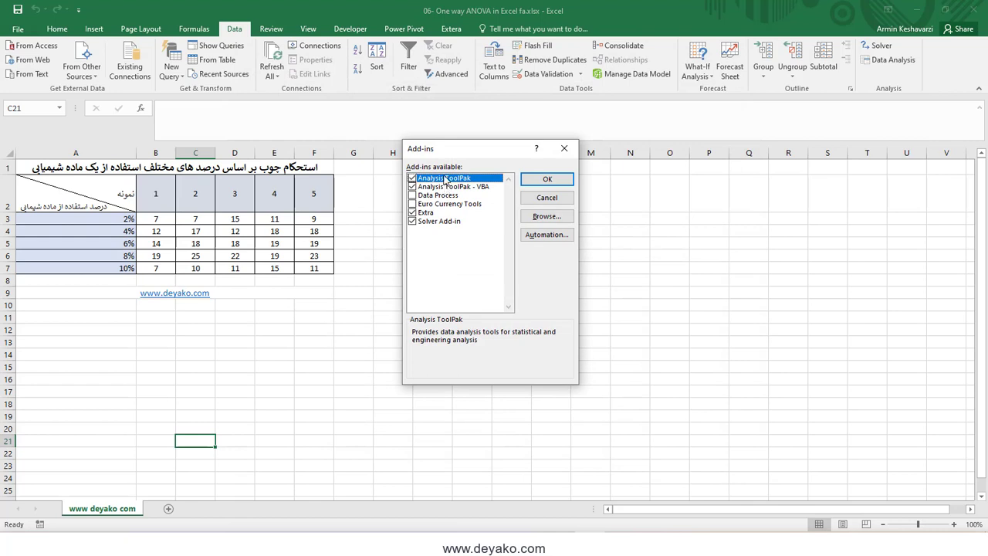
- Close the Add-ins dialog and return to the wood-strength worksheet
click(564, 148)
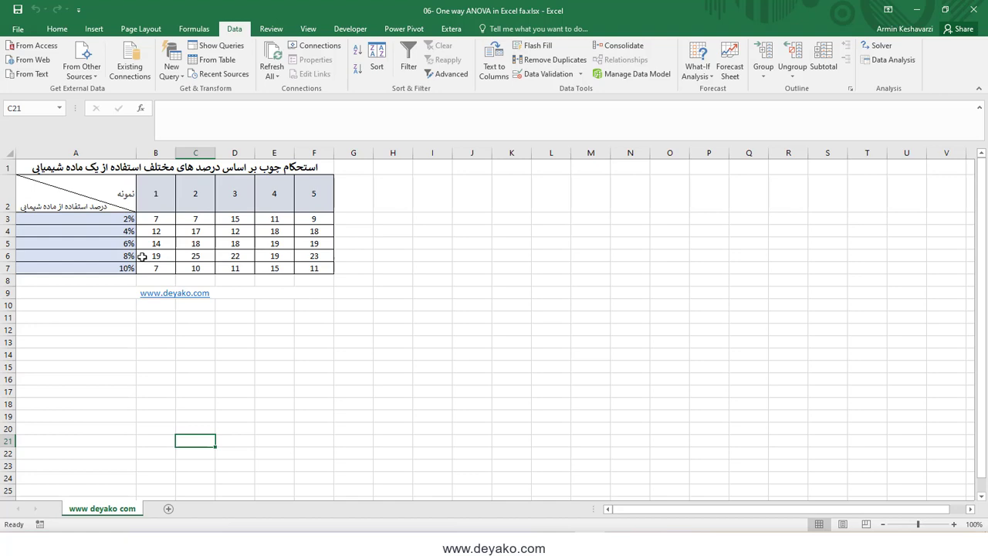
- Make the title row slightly taller and indicate the corner header in A2
click(310, 170)
drag(7, 175, 7, 181)
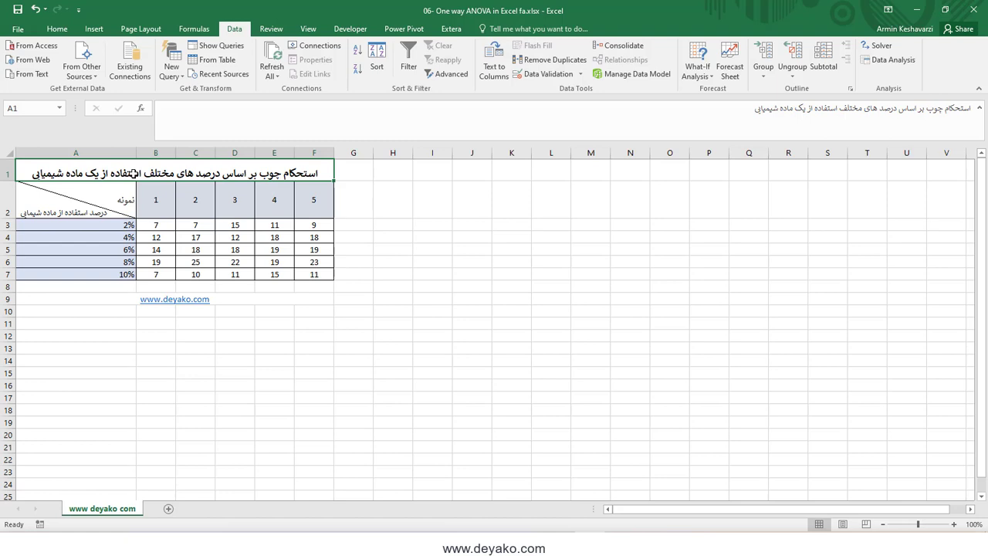
click(74, 214)
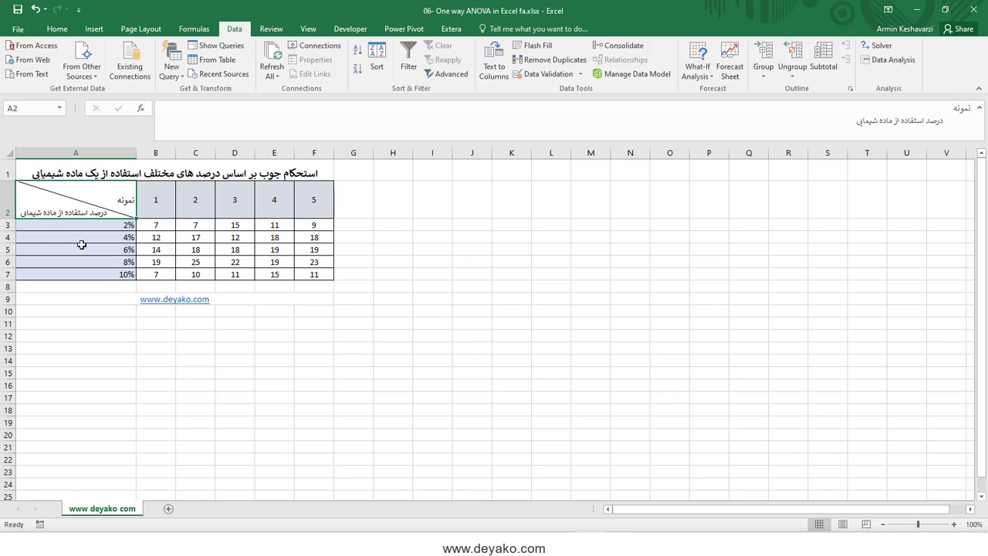
- Go over the 2%, 4%, 6%, 8% and 10% levels and select A3:A7
click(115, 227)
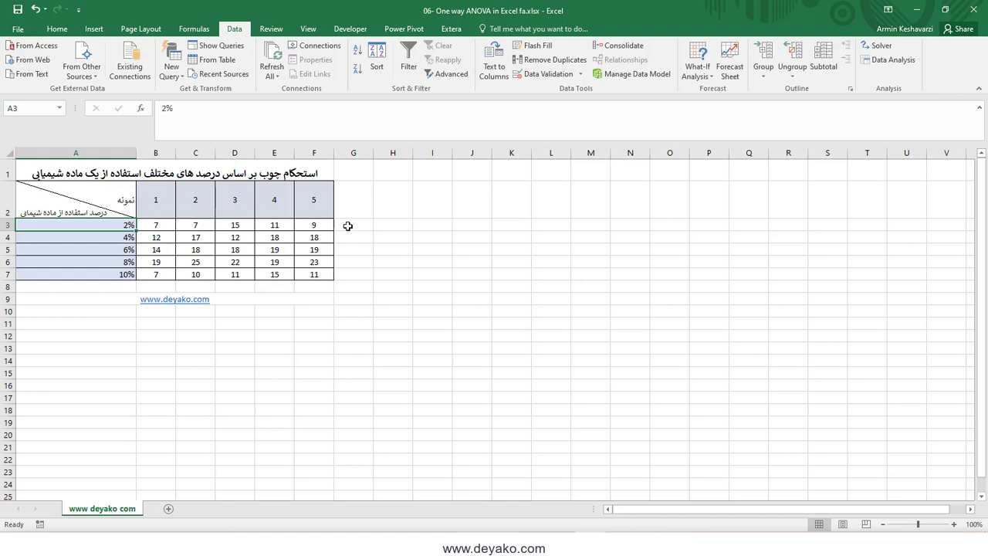
click(118, 238)
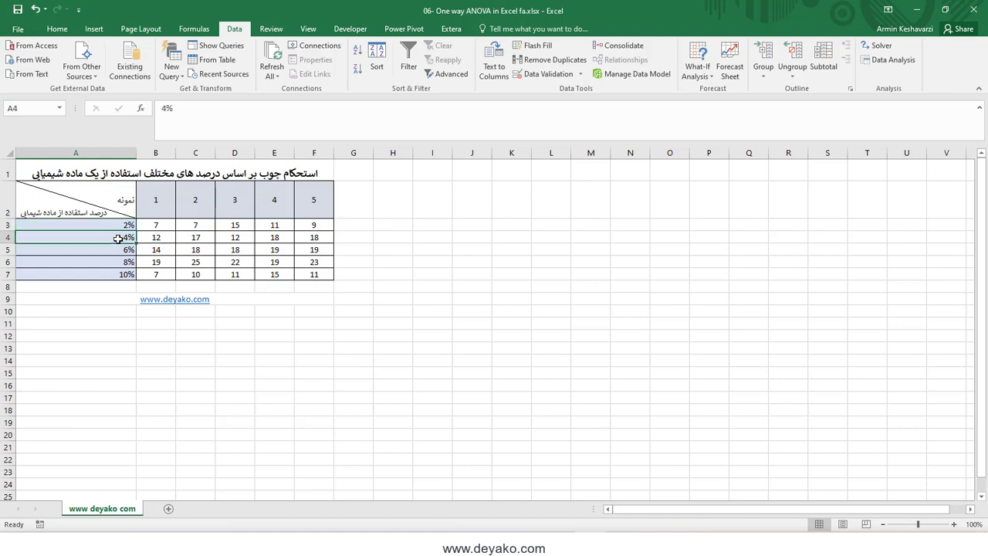
click(117, 247)
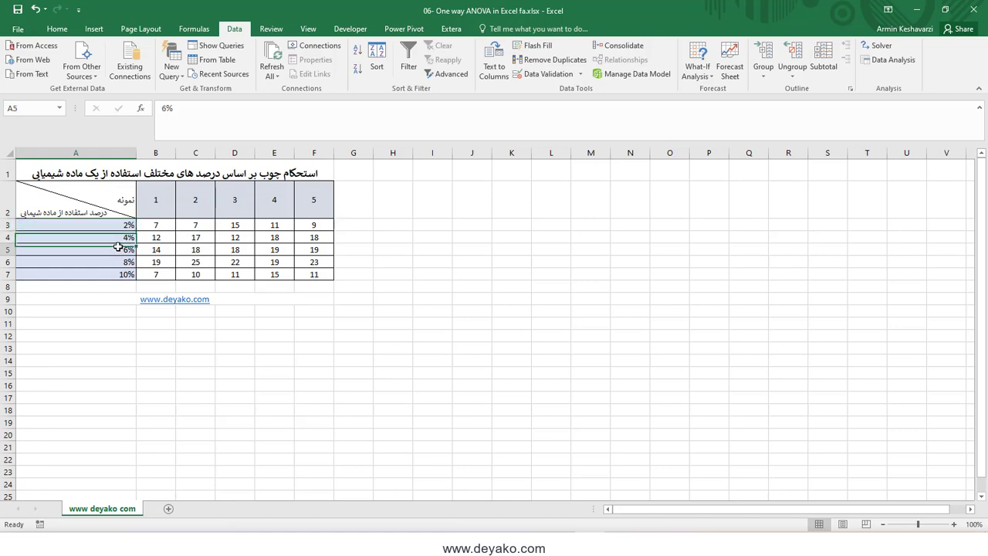
click(122, 262)
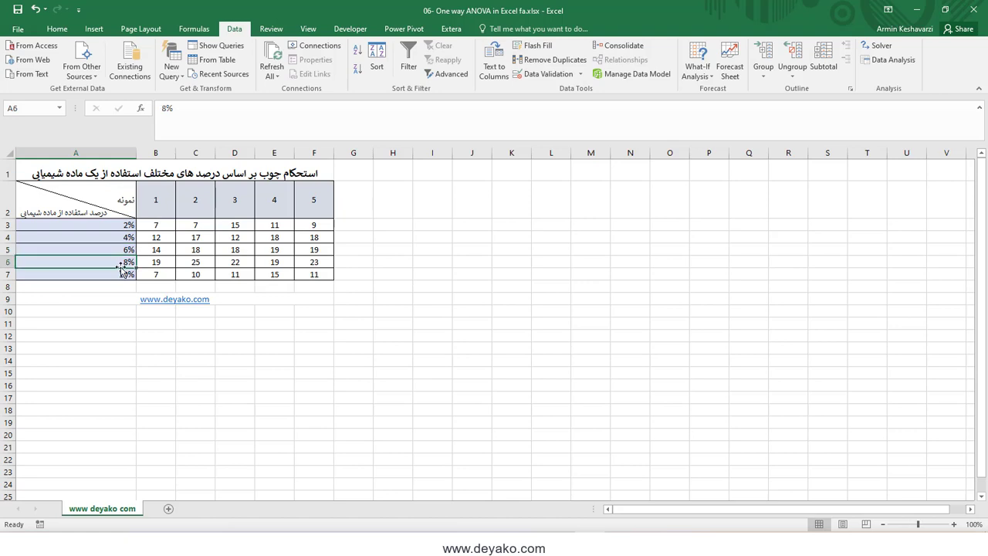
click(119, 274)
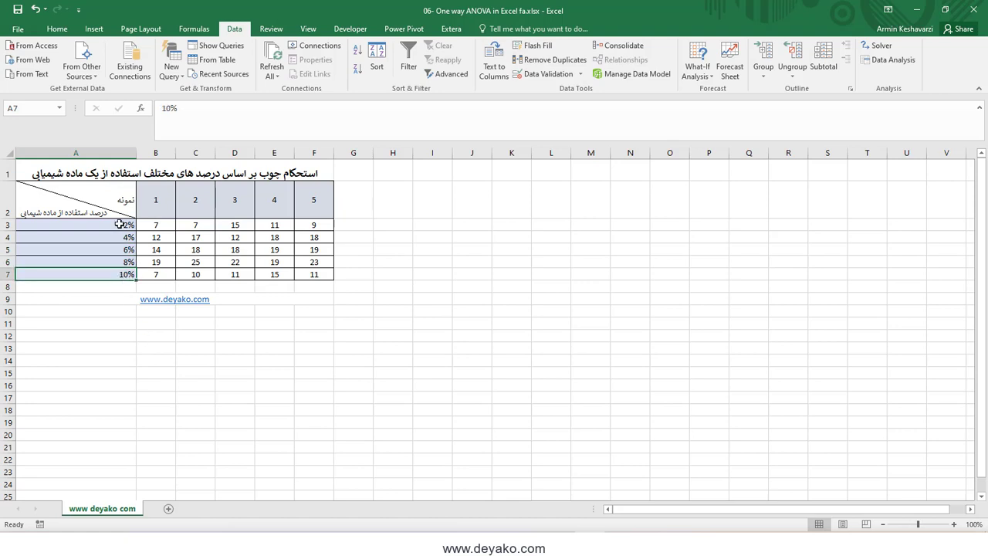
drag(120, 224, 120, 274)
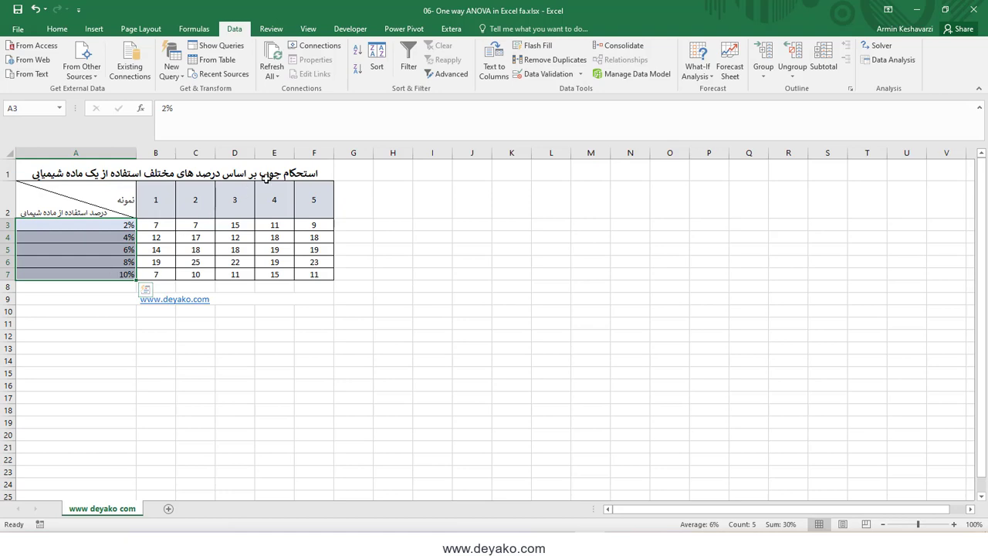
click(266, 178)
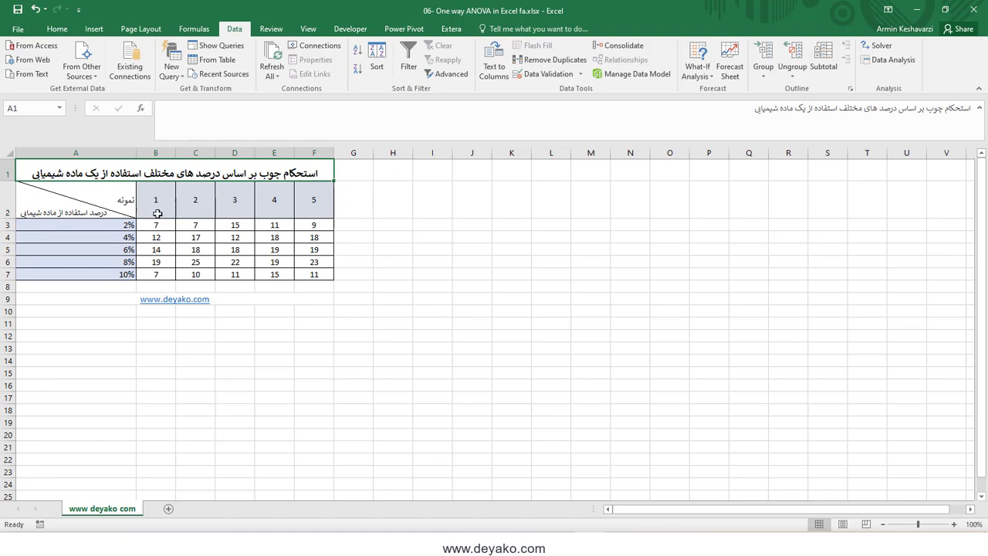
click(123, 225)
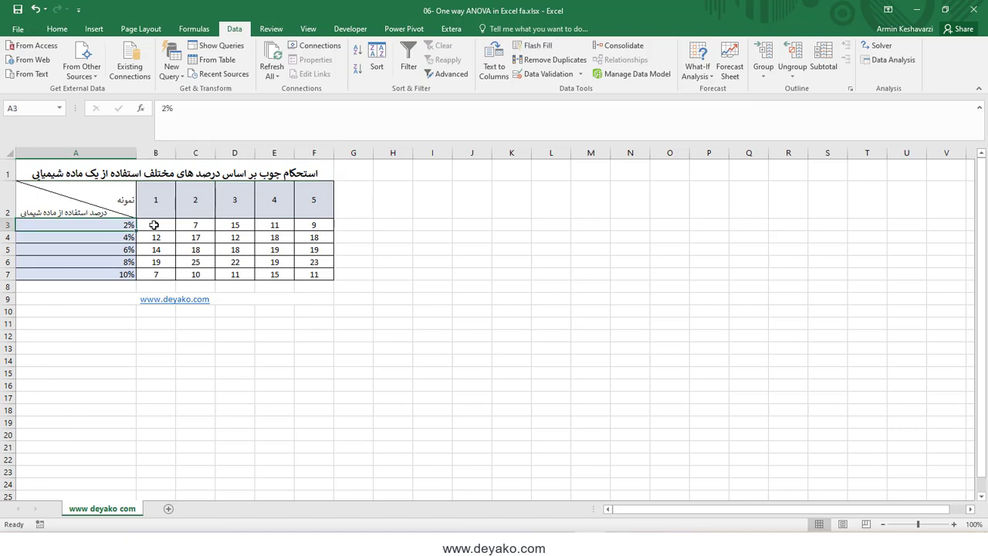
click(154, 224)
click(203, 223)
click(236, 225)
click(284, 221)
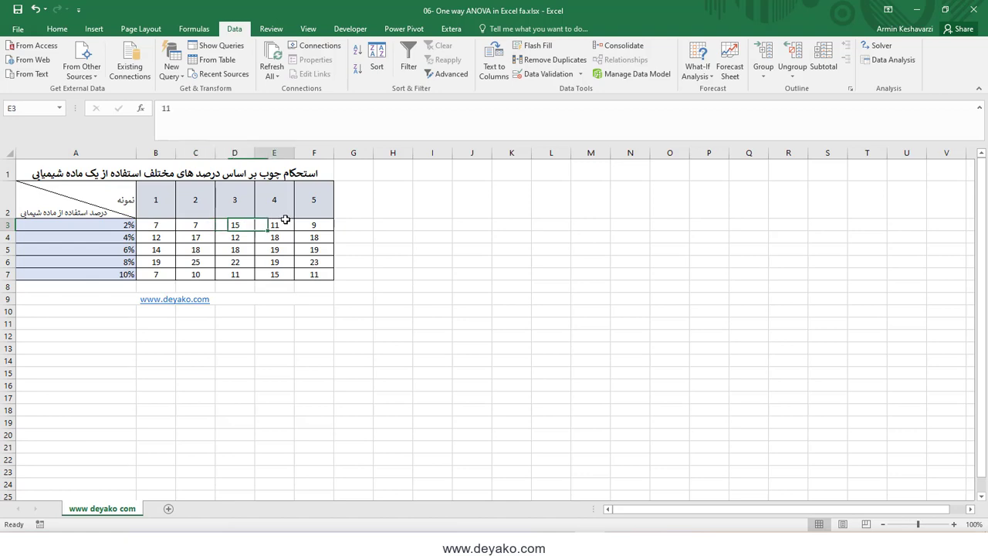
click(309, 223)
drag(115, 220, 305, 230)
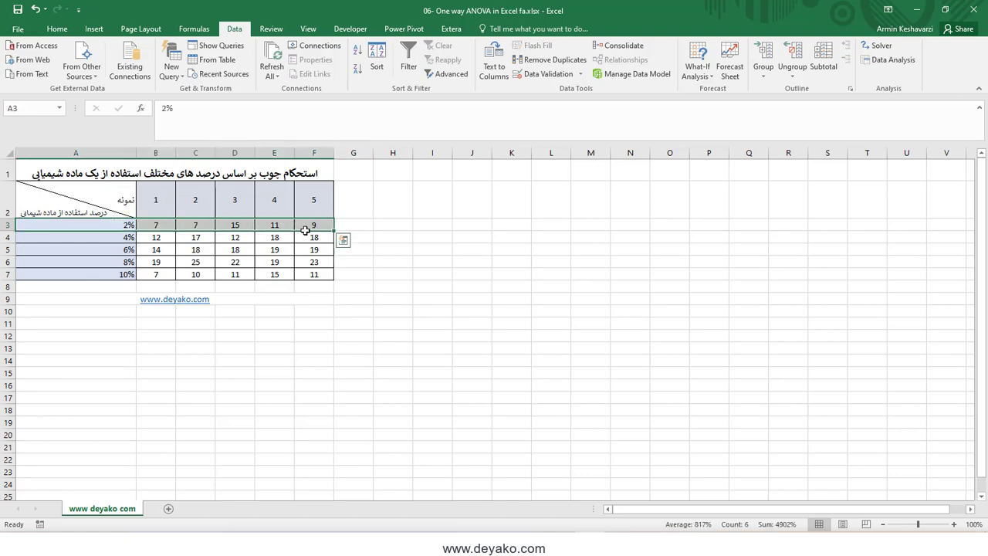
drag(155, 199, 312, 205)
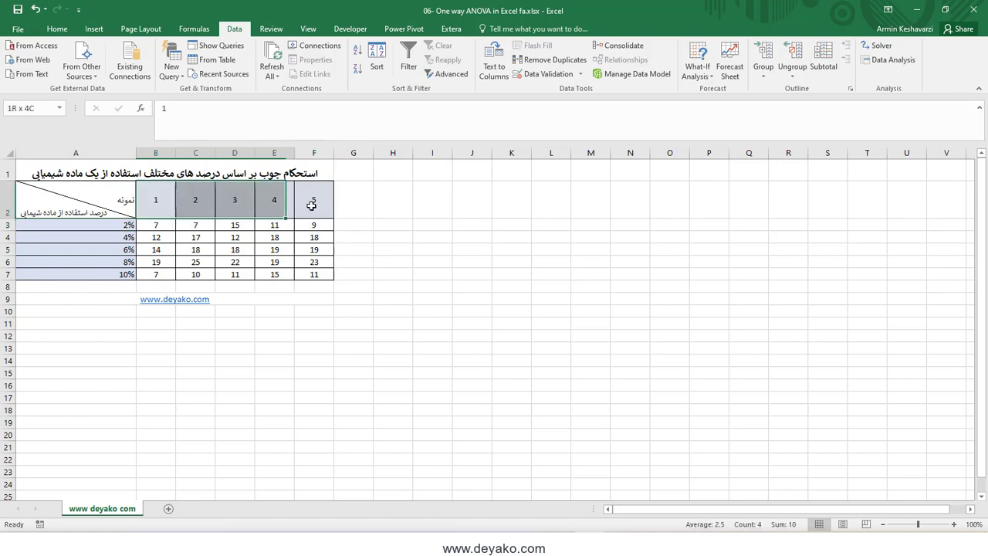
click(99, 227)
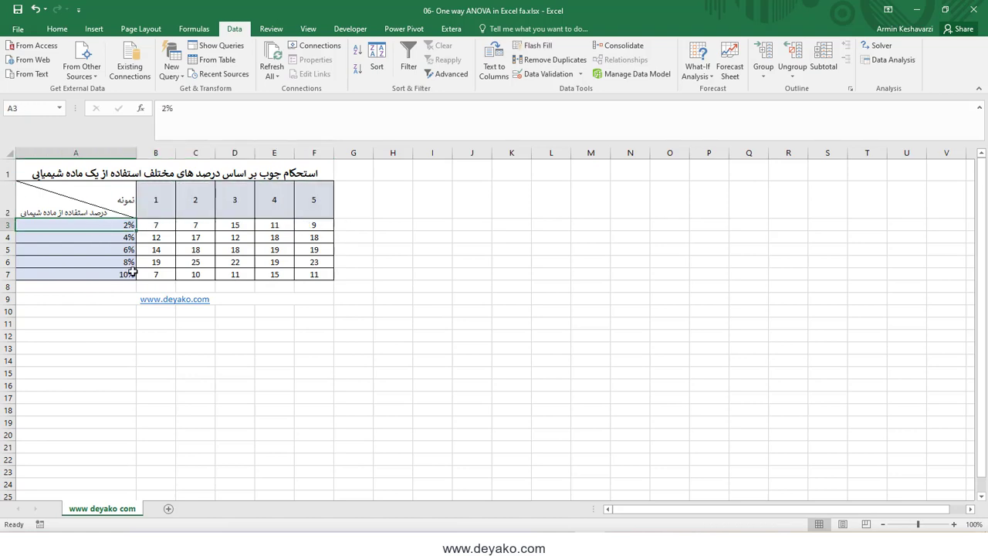
click(142, 224)
key(ctrl+shift+Right)
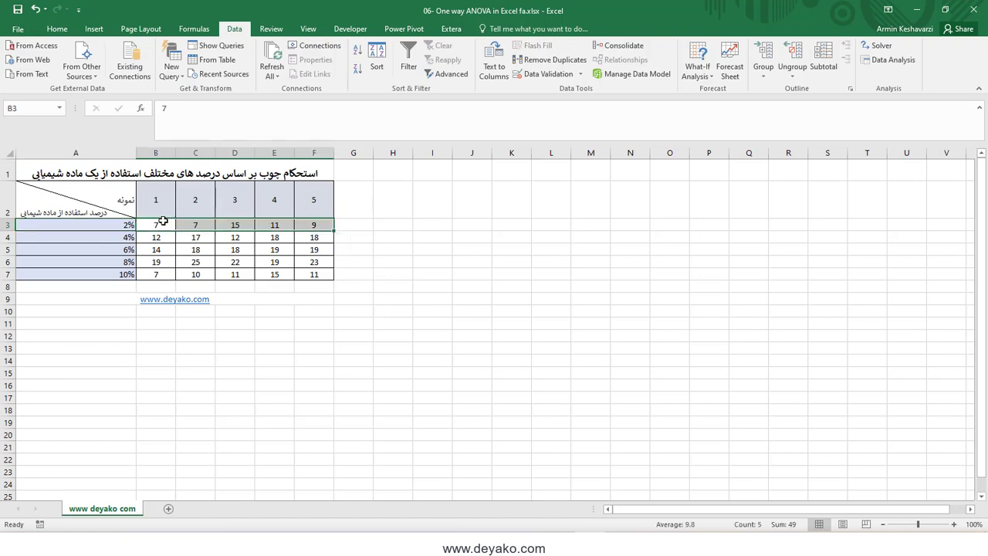
click(161, 199)
key(Right)
key(Right)
key(Right)
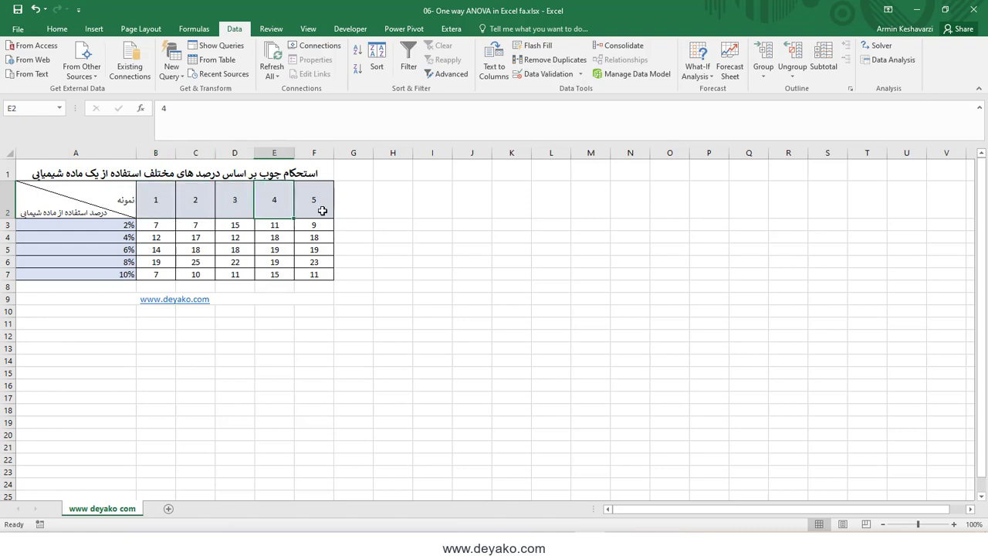
click(323, 221)
click(154, 223)
click(216, 223)
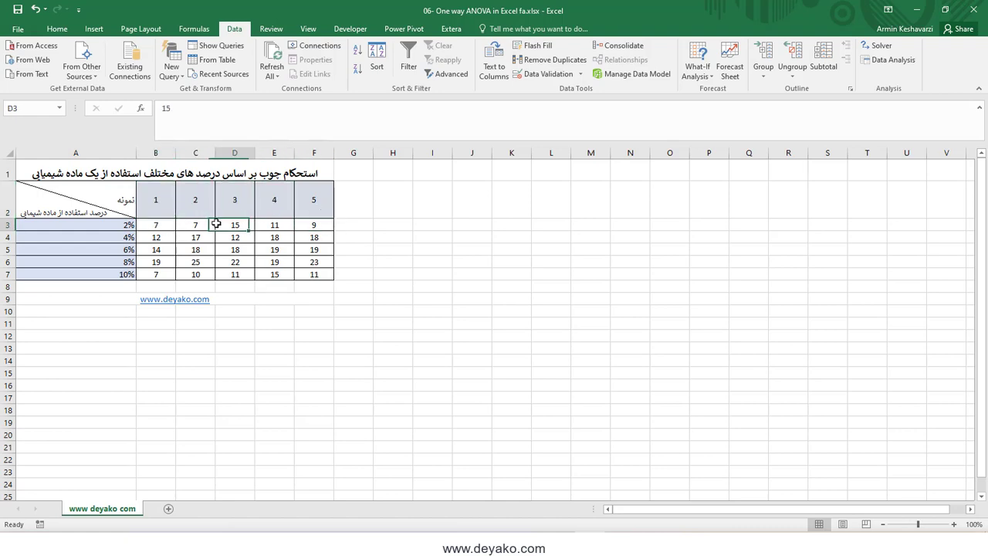
click(269, 223)
click(320, 223)
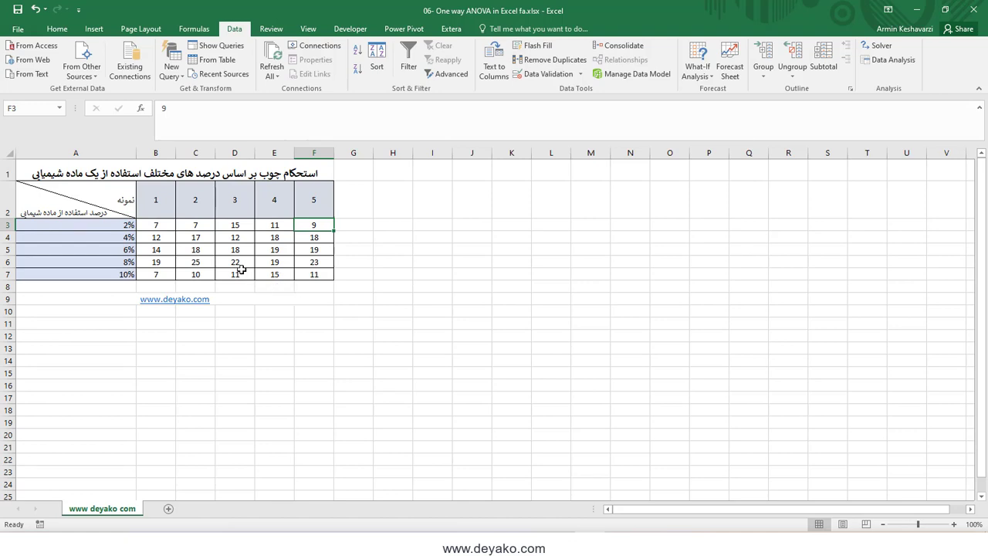
click(132, 241)
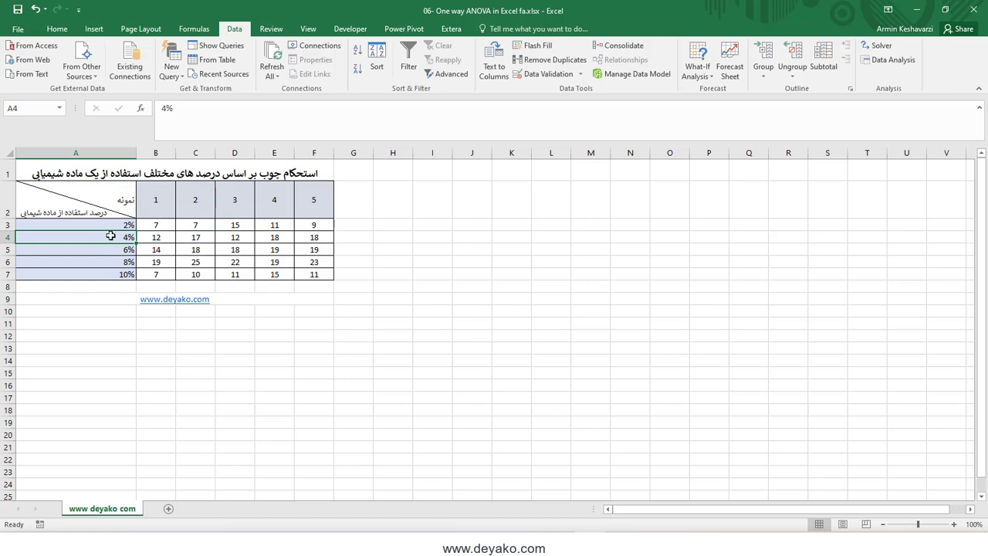
click(165, 238)
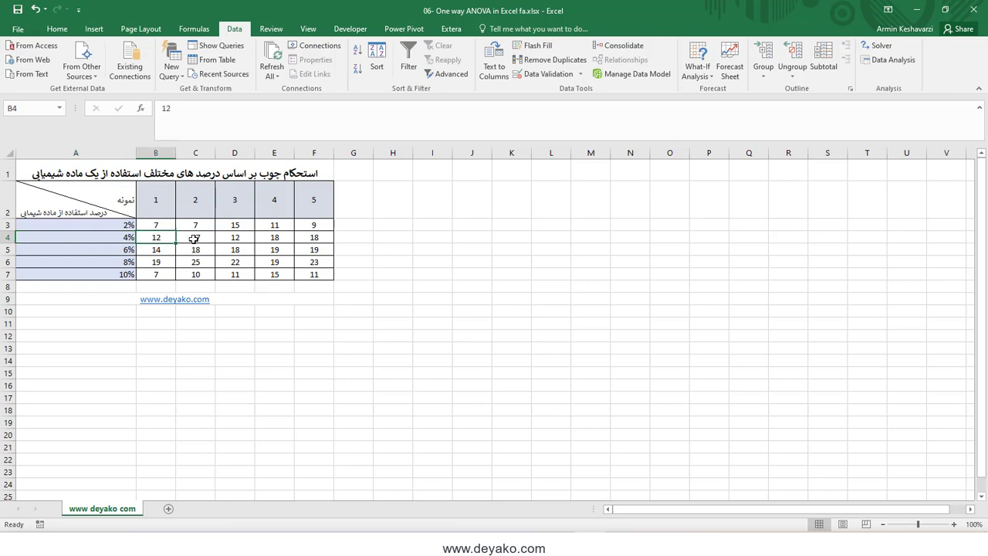
click(203, 238)
click(232, 239)
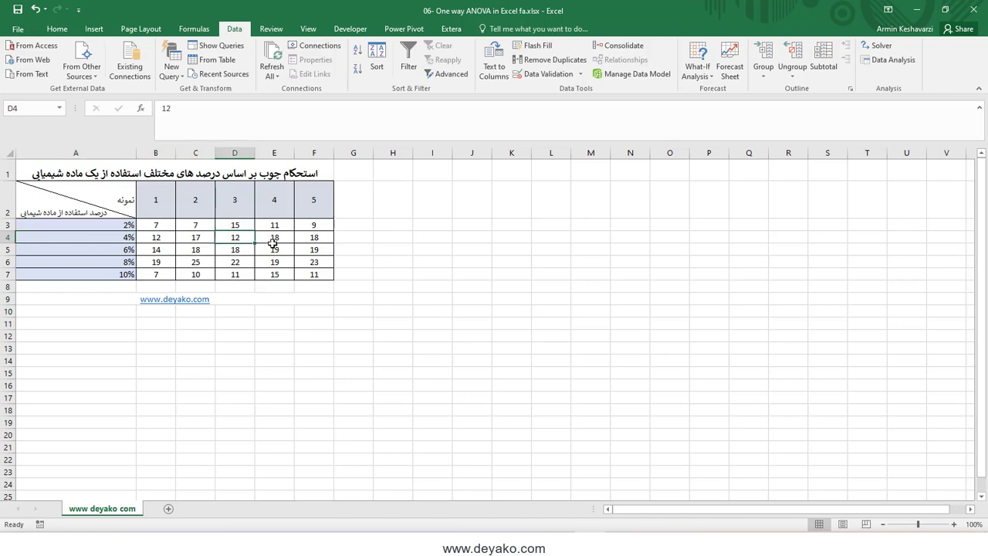
click(291, 241)
click(308, 239)
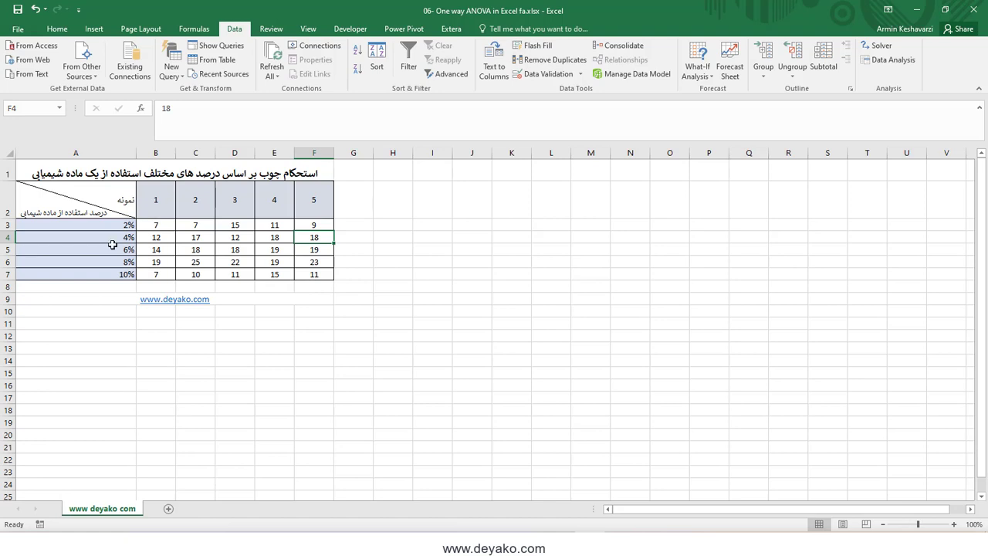
drag(113, 230, 124, 280)
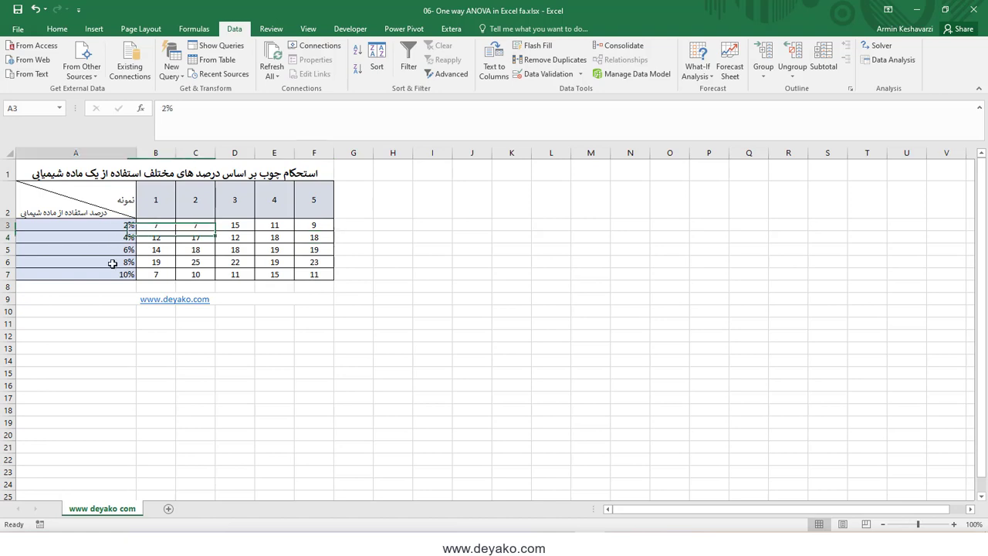
click(170, 254)
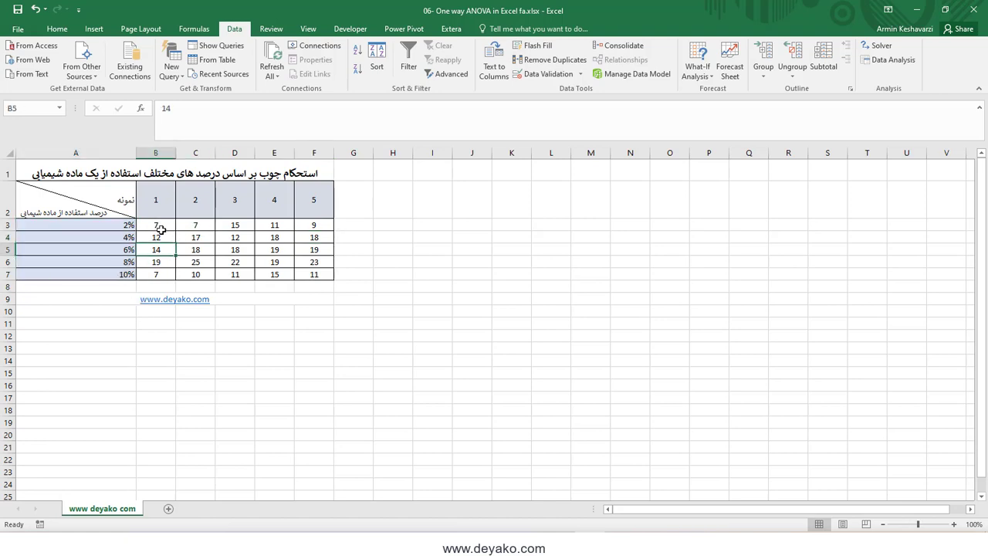
drag(151, 224, 328, 225)
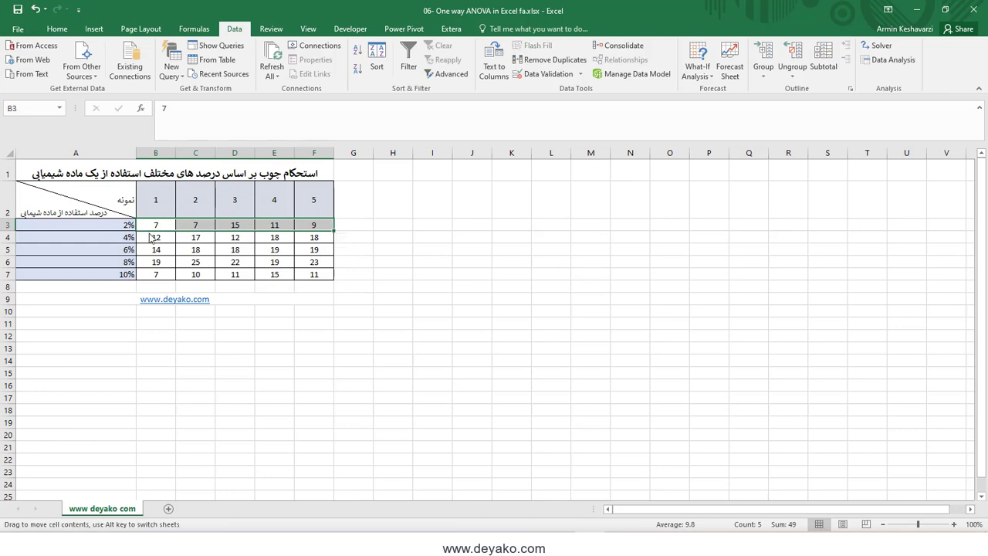
drag(137, 226, 139, 239)
click(525, 306)
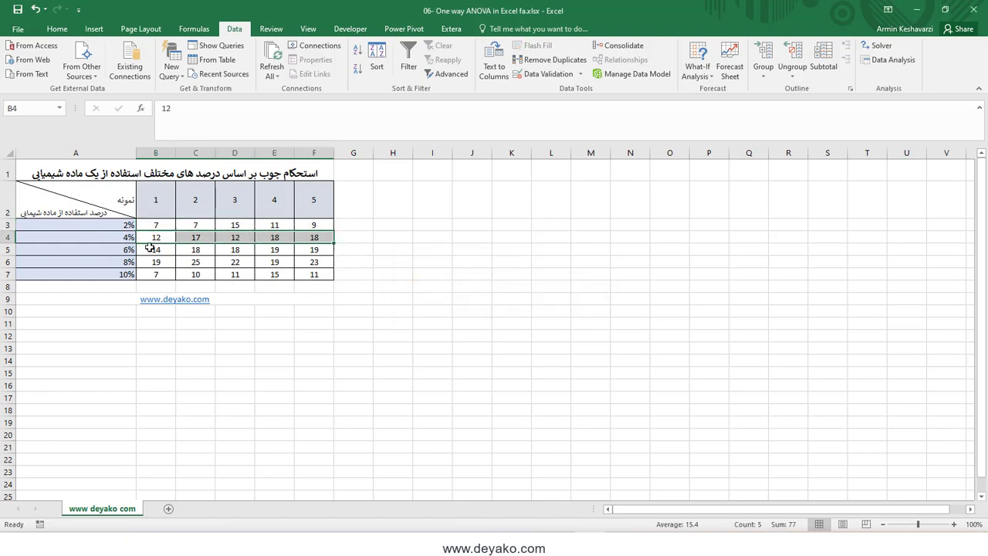
drag(154, 249, 323, 246)
drag(158, 262, 320, 262)
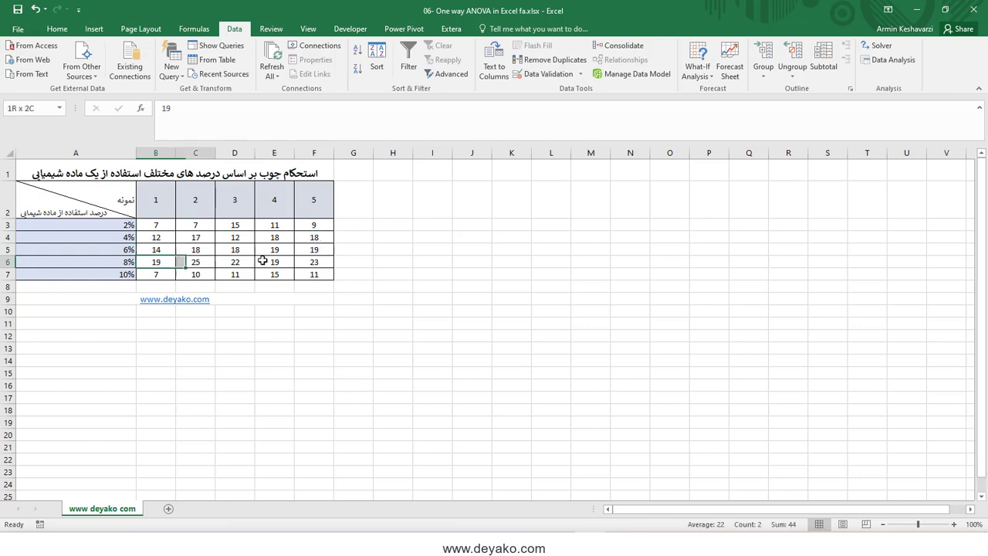
drag(167, 274, 319, 274)
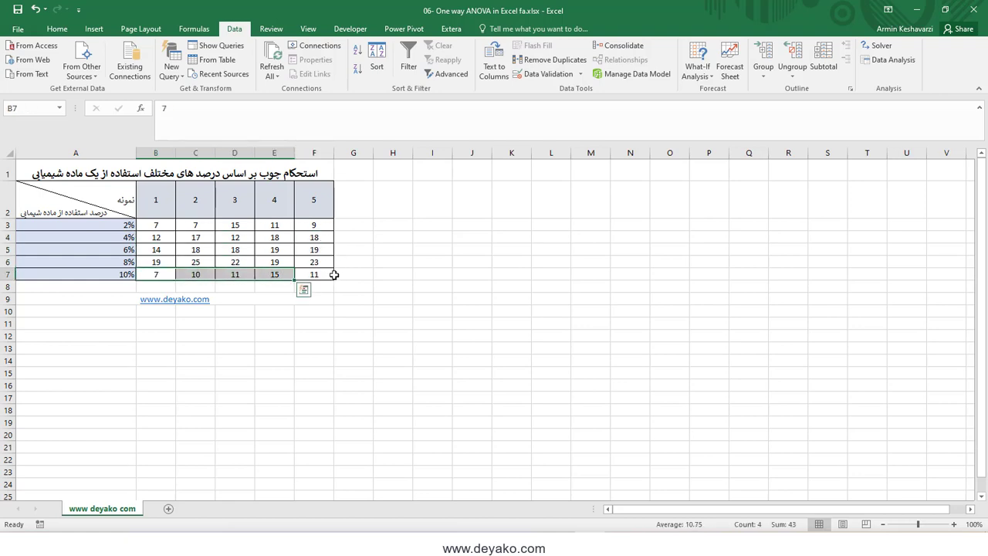
click(329, 275)
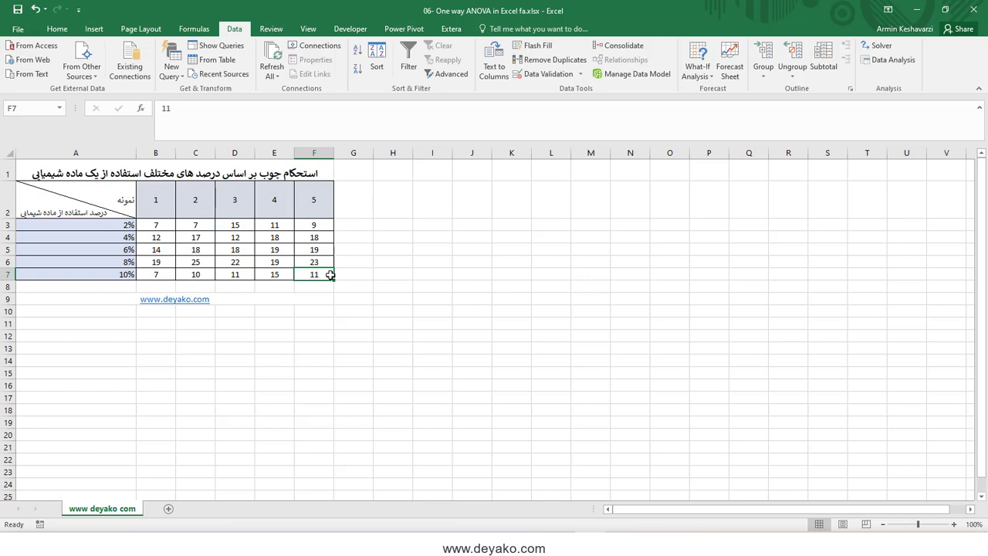
- Choose Anova: Single Factor from Data Analysis and set the input range to B3:F7
click(886, 62)
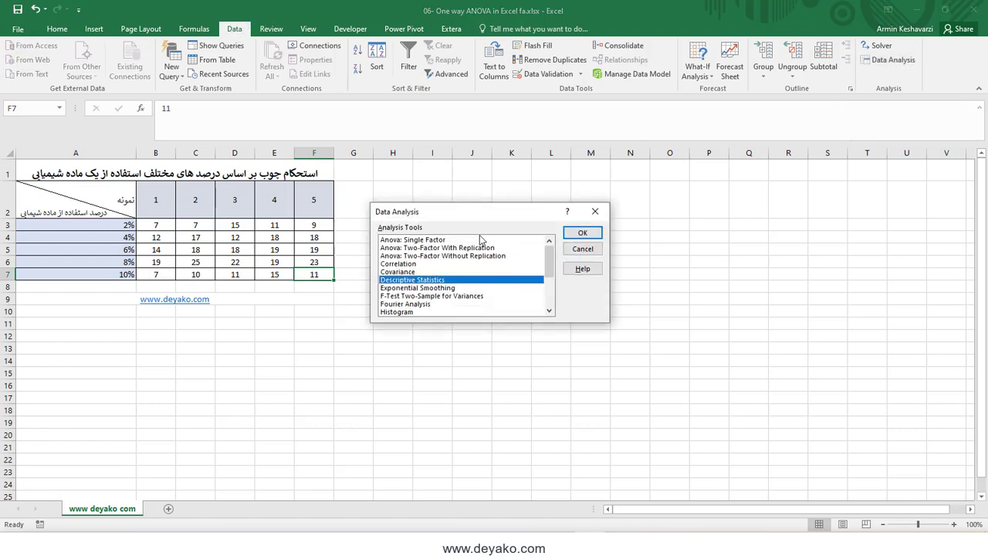
click(397, 242)
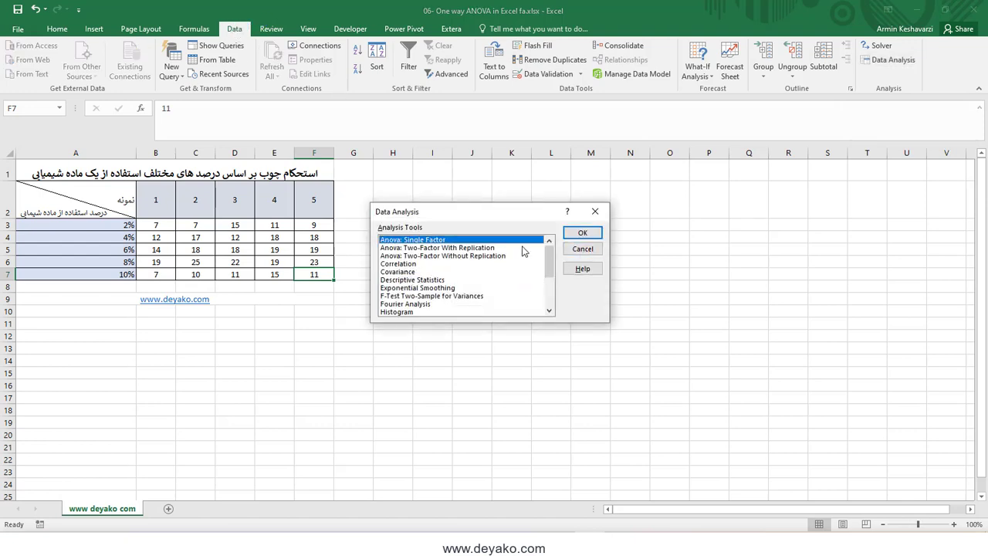
click(581, 233)
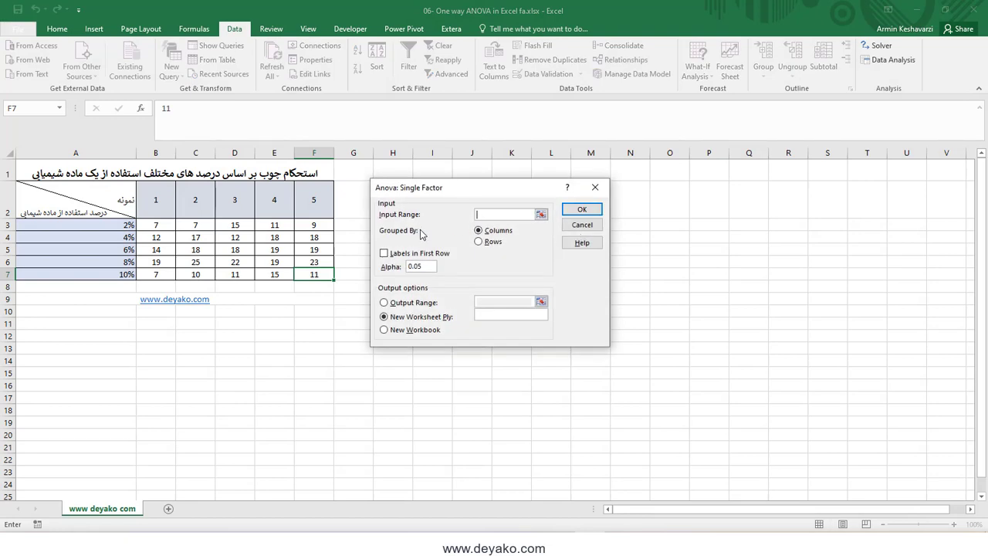
drag(141, 225, 304, 268)
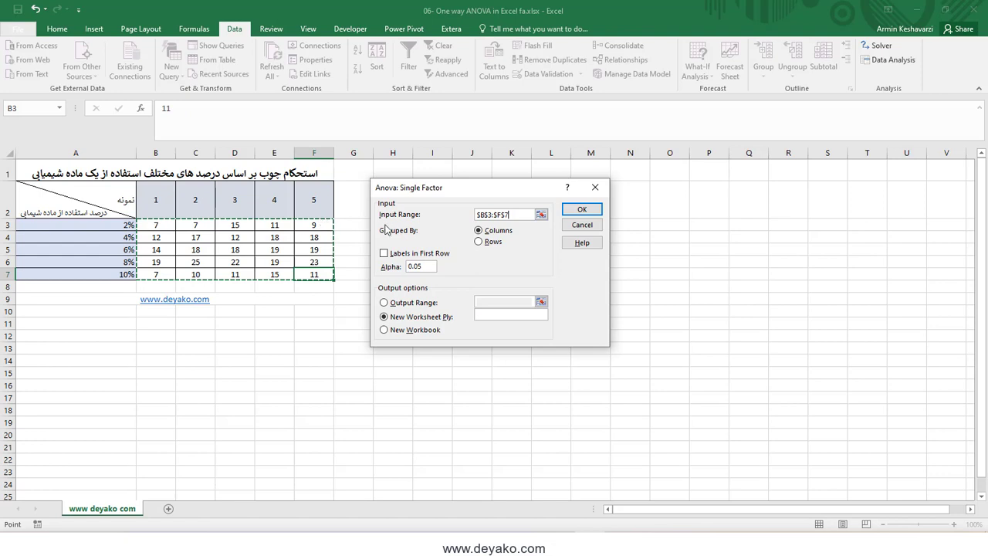
- Group by rows, keep alpha 0.05, and output the ANOVA to a new sheet named anova
click(478, 241)
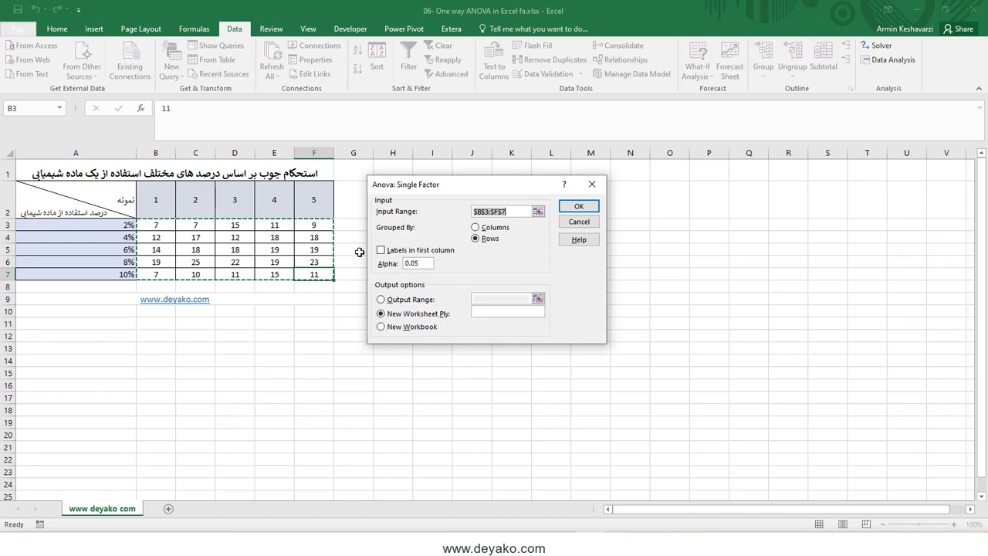
click(430, 266)
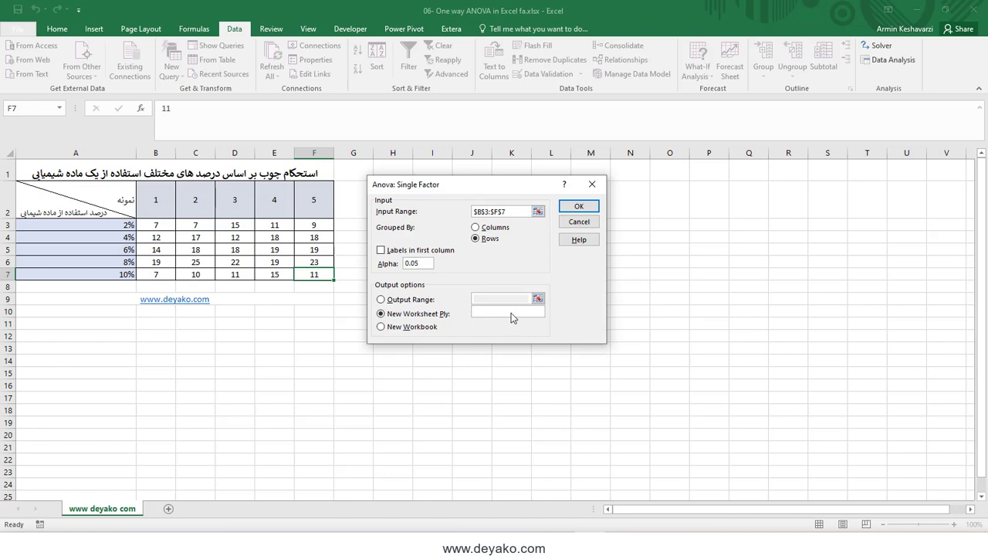
text(anio)
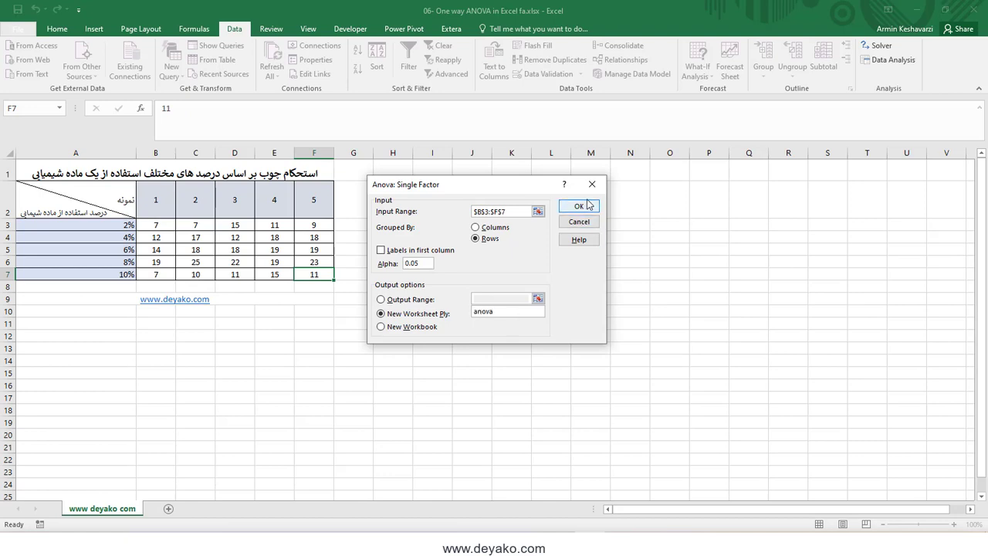
click(590, 206)
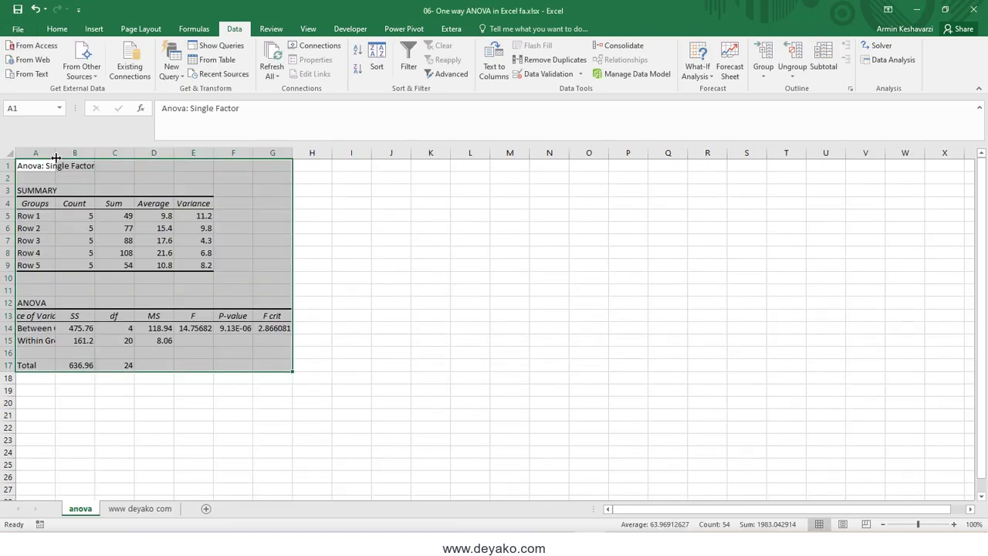
- Widen column A and review the SUMMARY table's groups and Count values
mouse_move(55, 152)
mouse_down()
mouse_move(103, 151)
mouse_move(100, 193)
mouse_up()
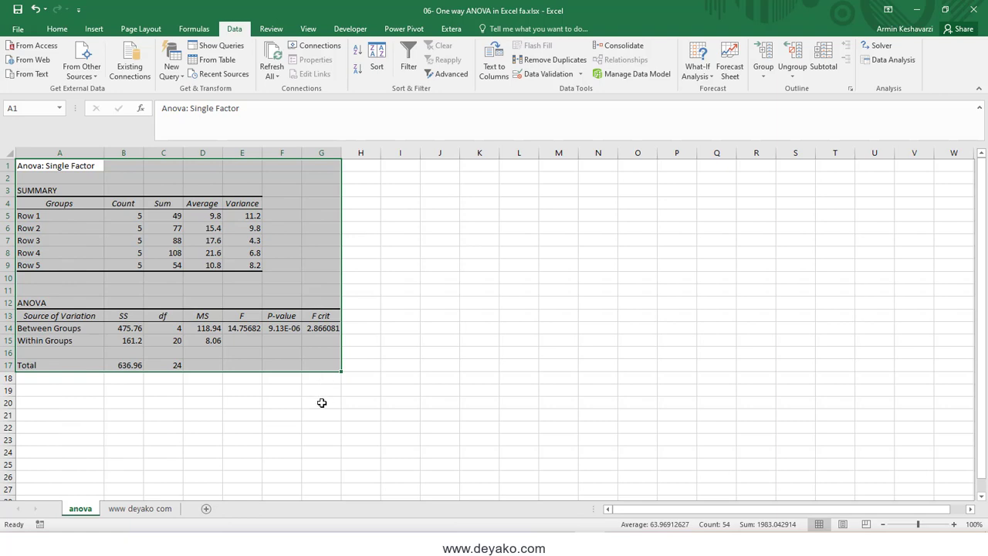
click(132, 379)
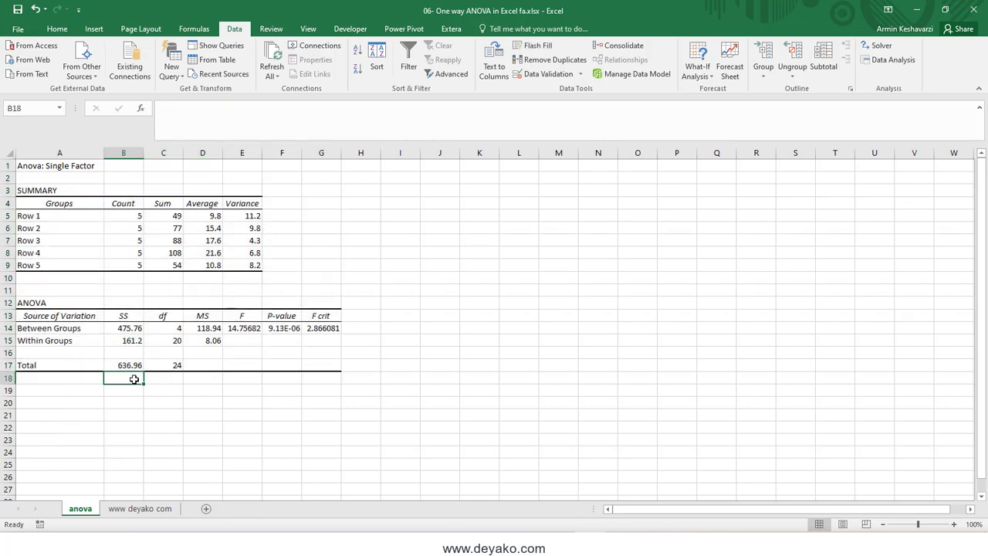
click(80, 168)
mouse_move(42, 194)
mouse_down()
mouse_move(255, 255)
mouse_move(260, 266)
mouse_up()
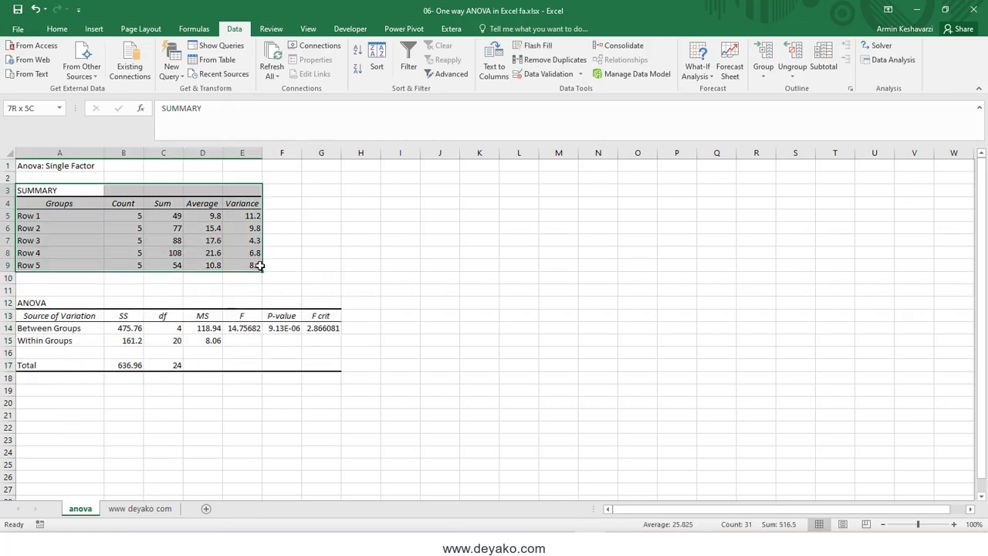
click(54, 223)
click(124, 216)
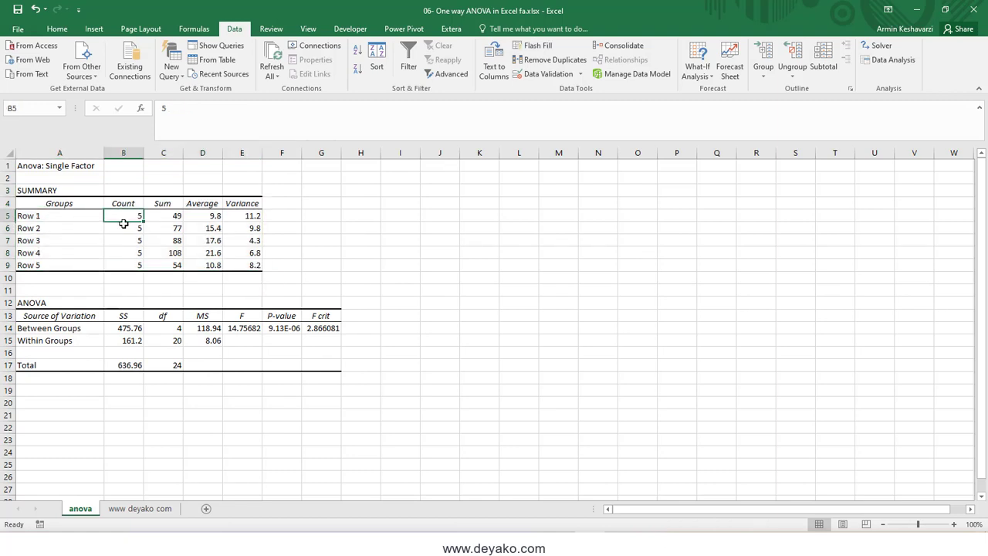
click(128, 228)
click(128, 240)
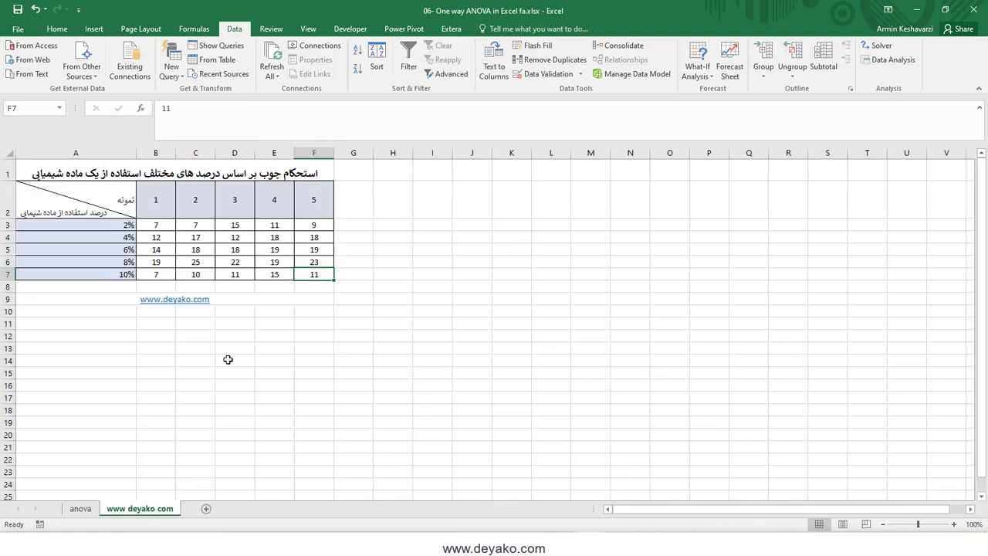
- Check row totals on the data sheet: the 4% row sums to 77, the 6% row to 88
click(143, 508)
drag(148, 225, 393, 225)
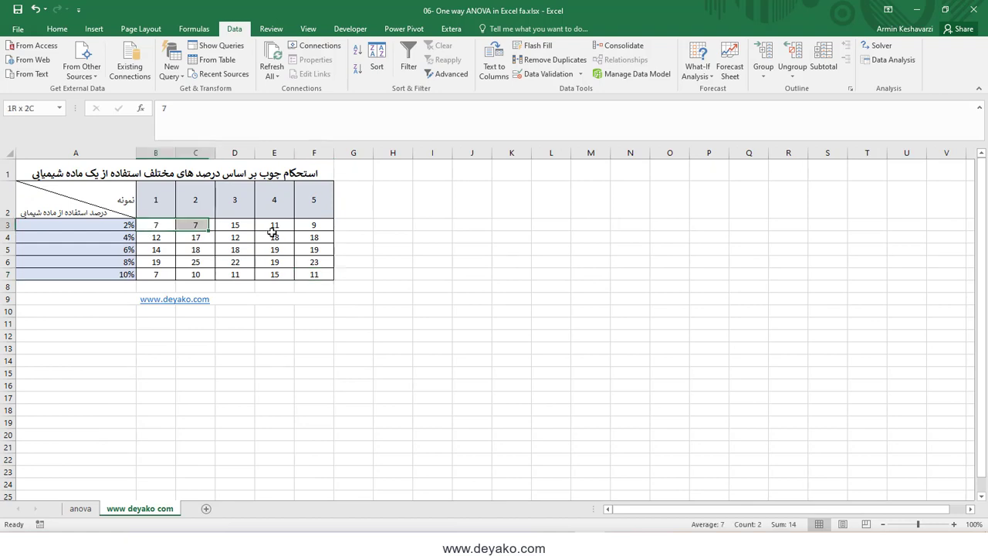
drag(152, 237, 407, 238)
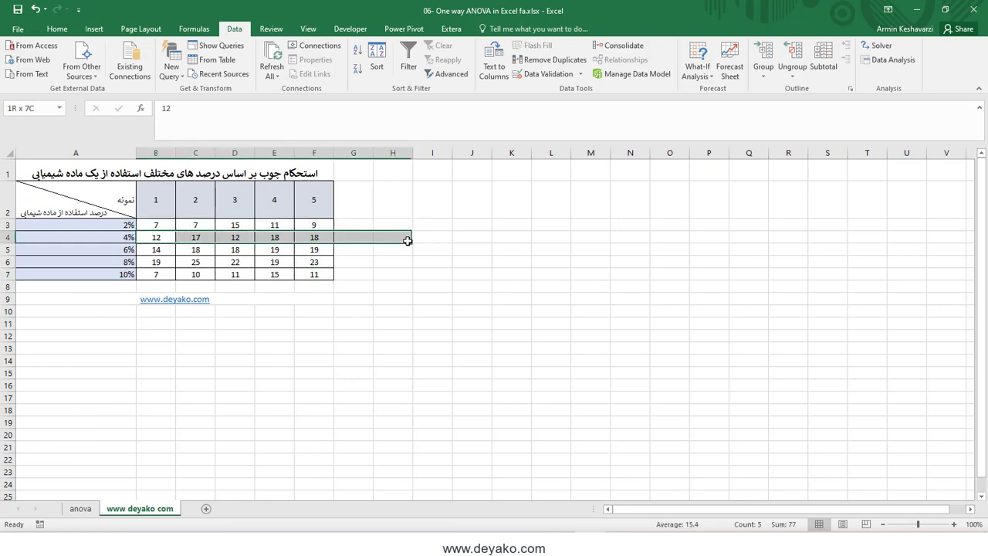
drag(149, 262, 409, 275)
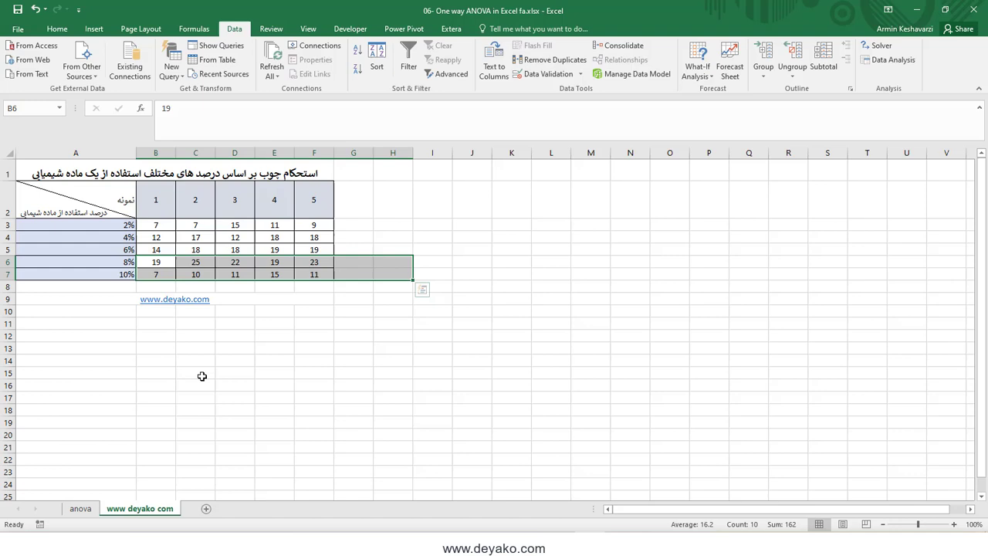
click(80, 508)
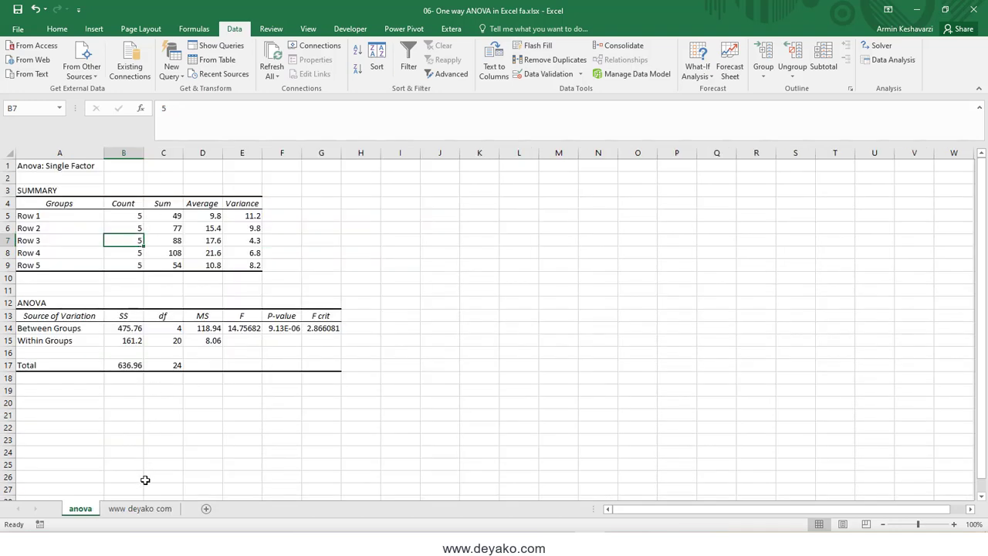
click(140, 508)
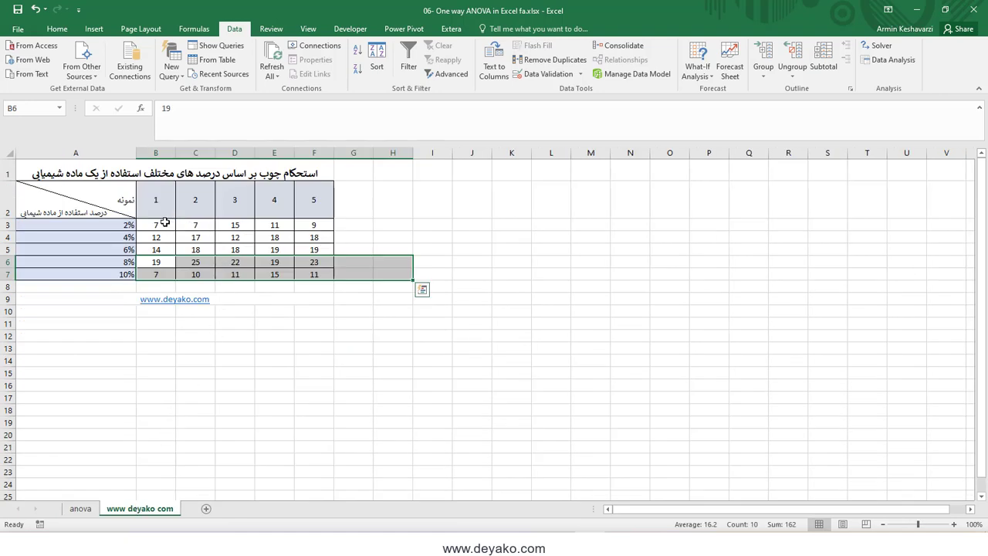
drag(163, 223, 323, 221)
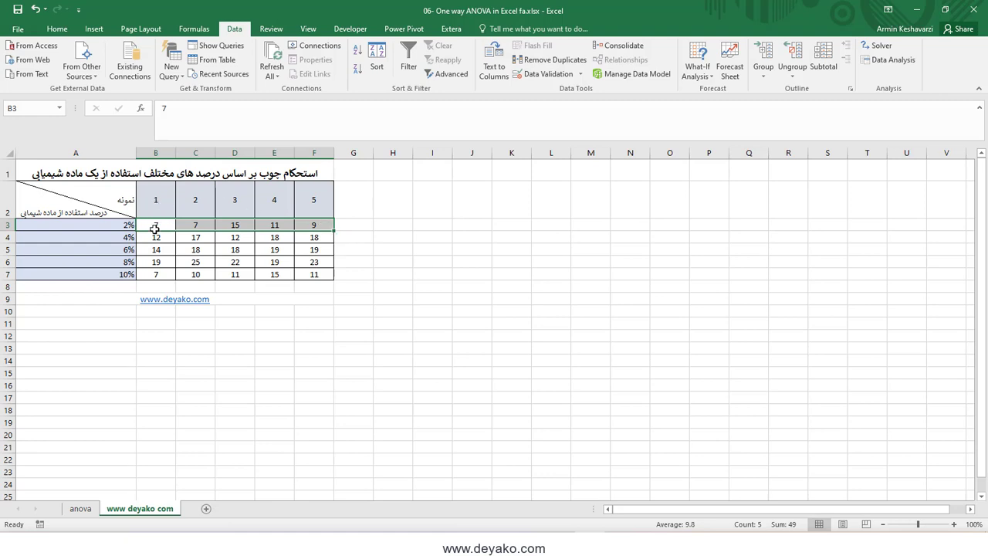
drag(152, 237, 344, 231)
drag(158, 248, 315, 253)
- On the anova sheet, review Row 1's sum 49, average 9.8, variance 11.2, and the ANOVA table
click(80, 508)
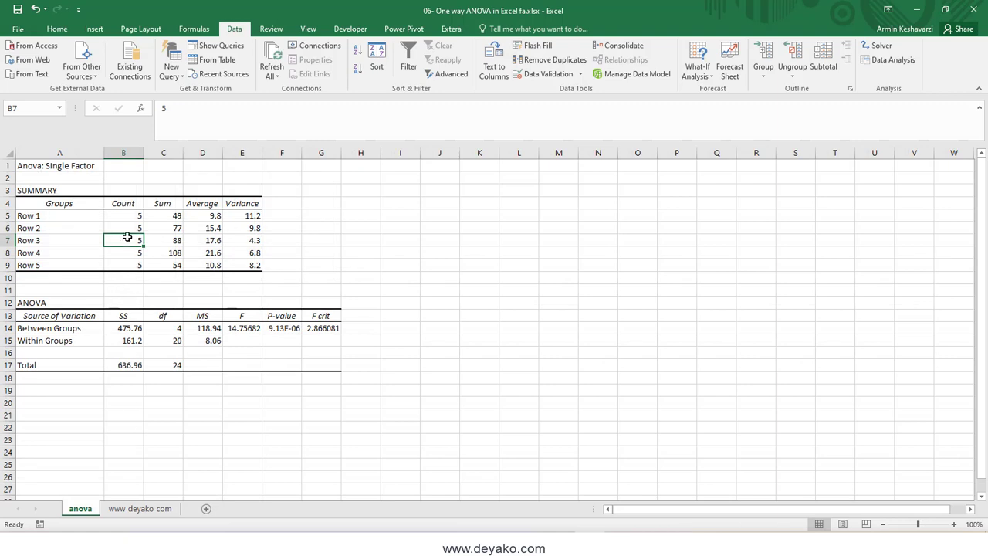
click(163, 215)
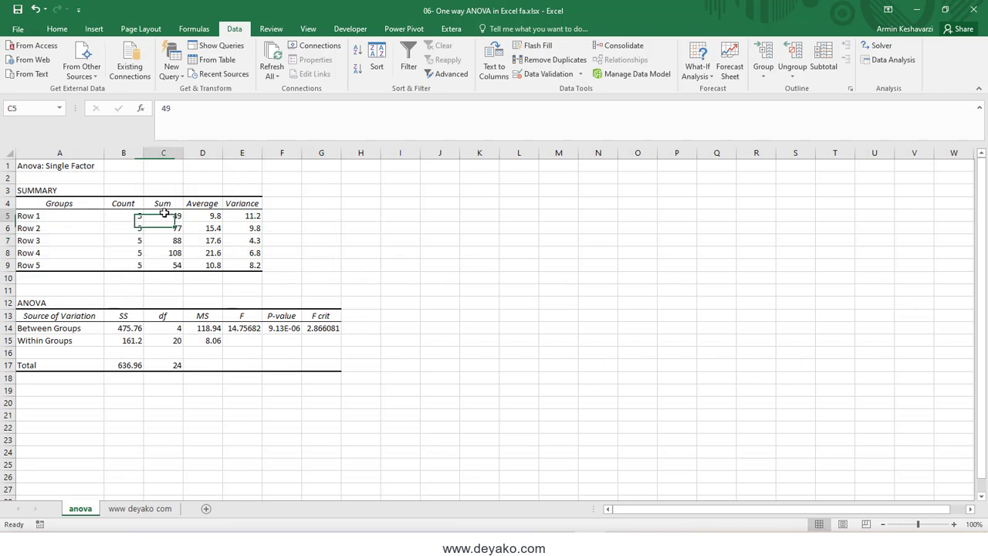
click(212, 216)
click(247, 213)
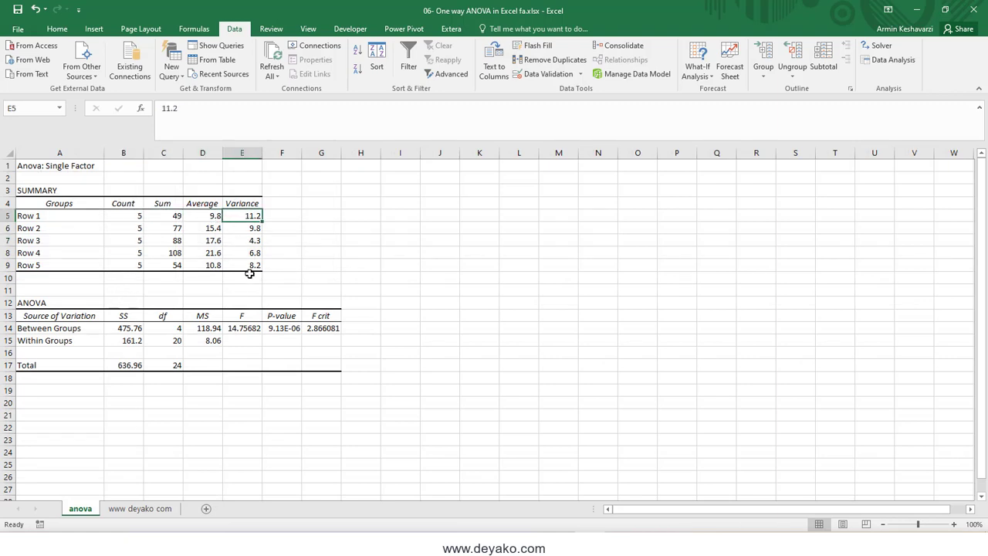
drag(186, 217, 255, 253)
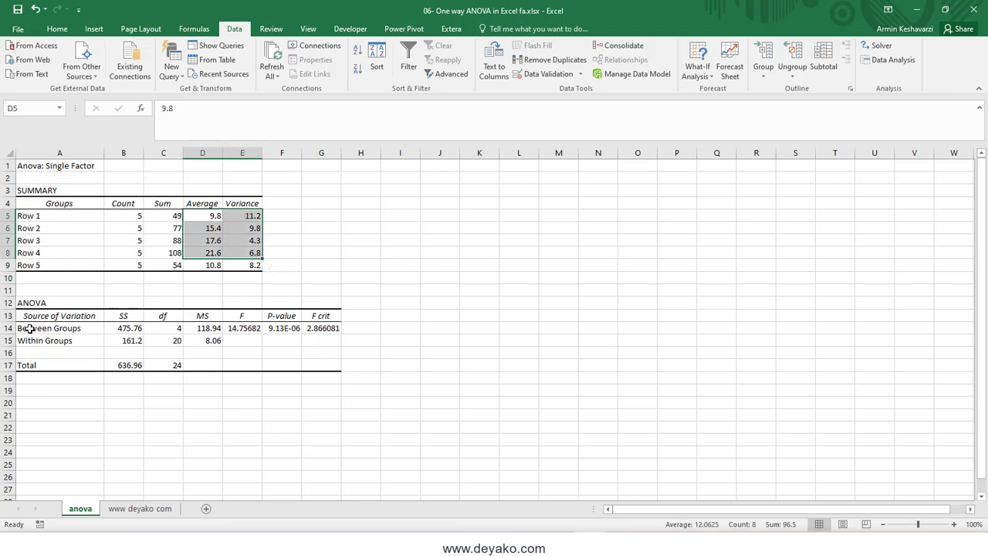
click(41, 305)
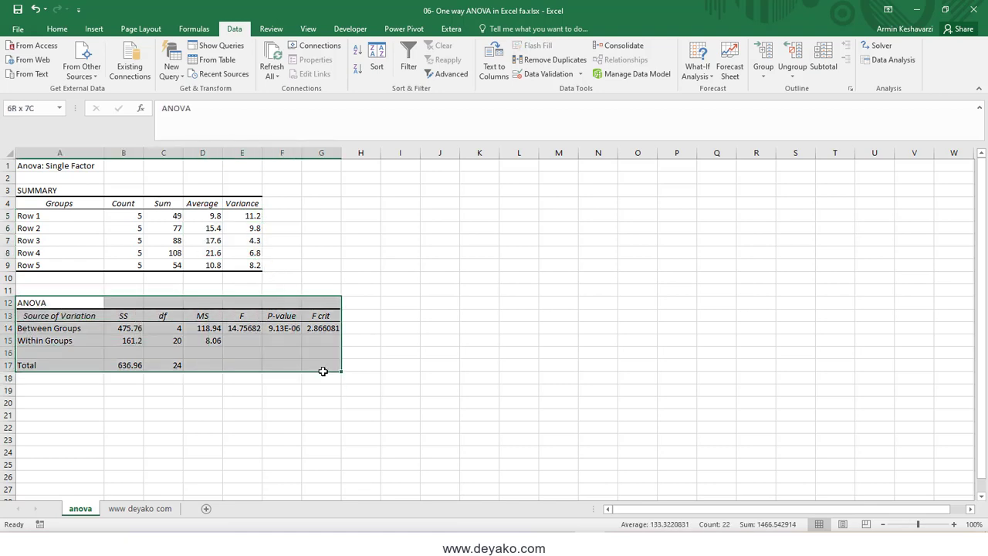
drag(65, 319, 323, 372)
click(68, 328)
click(128, 329)
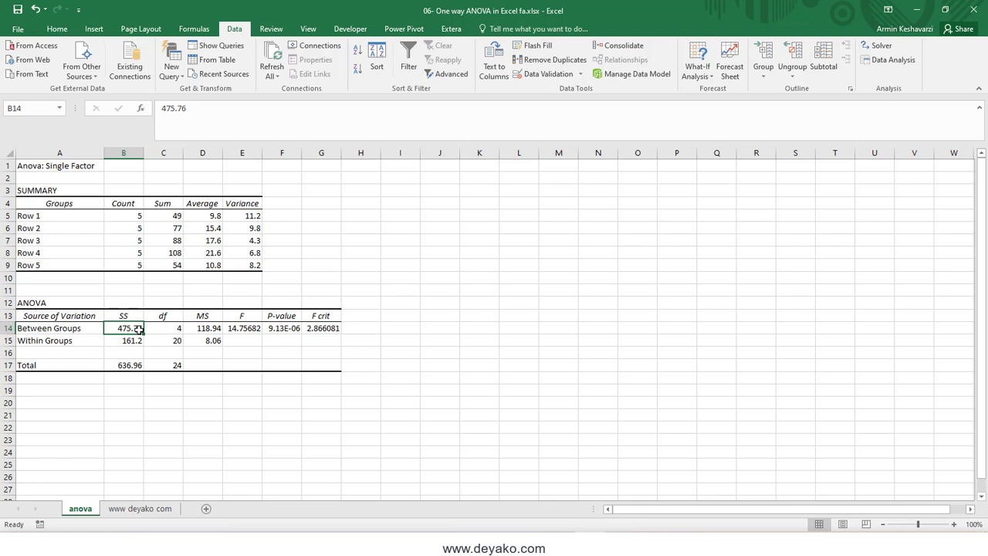
key(Left)
key(Right)
click(80, 328)
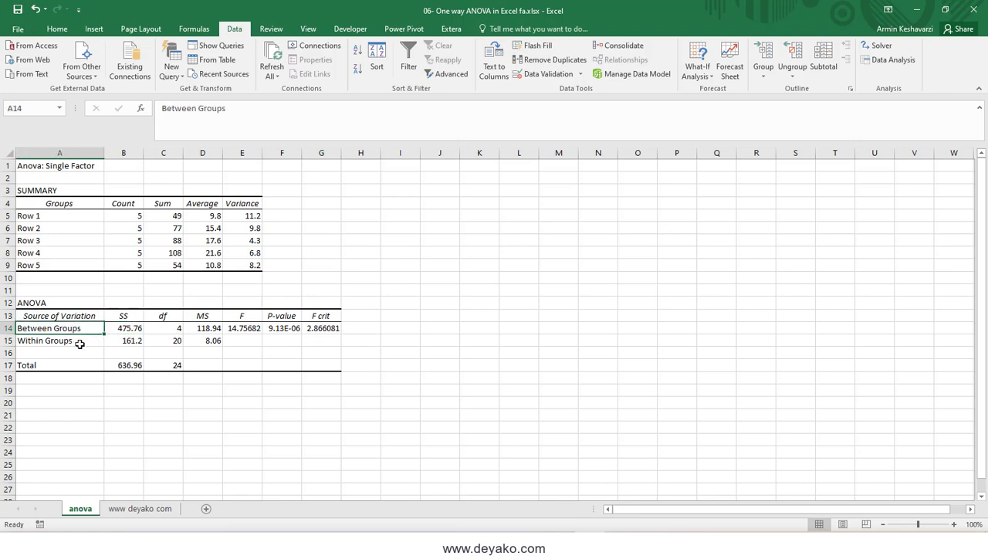
click(84, 343)
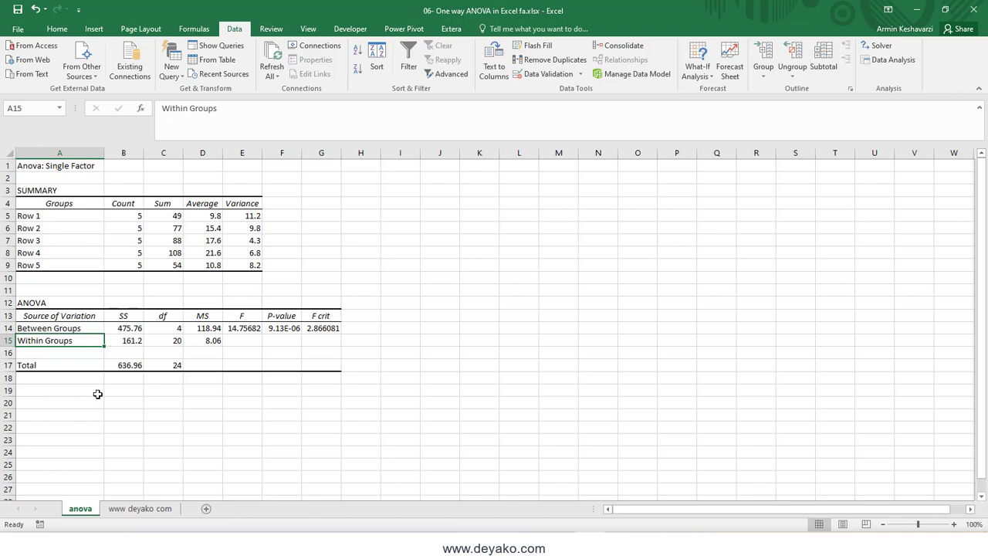
click(94, 326)
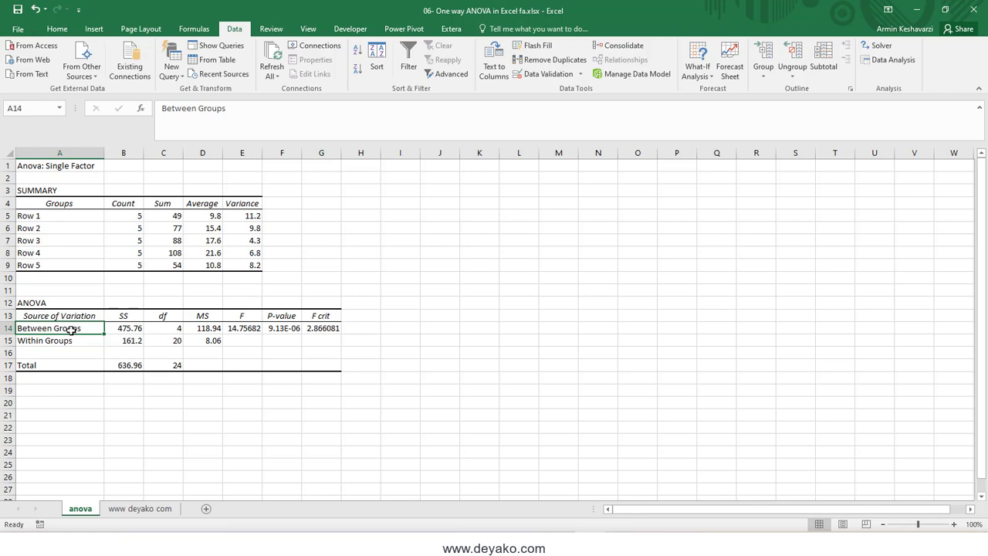
mouse_move(70, 329)
mouse_down()
mouse_move(66, 342)
mouse_move(76, 328)
mouse_up()
click(138, 327)
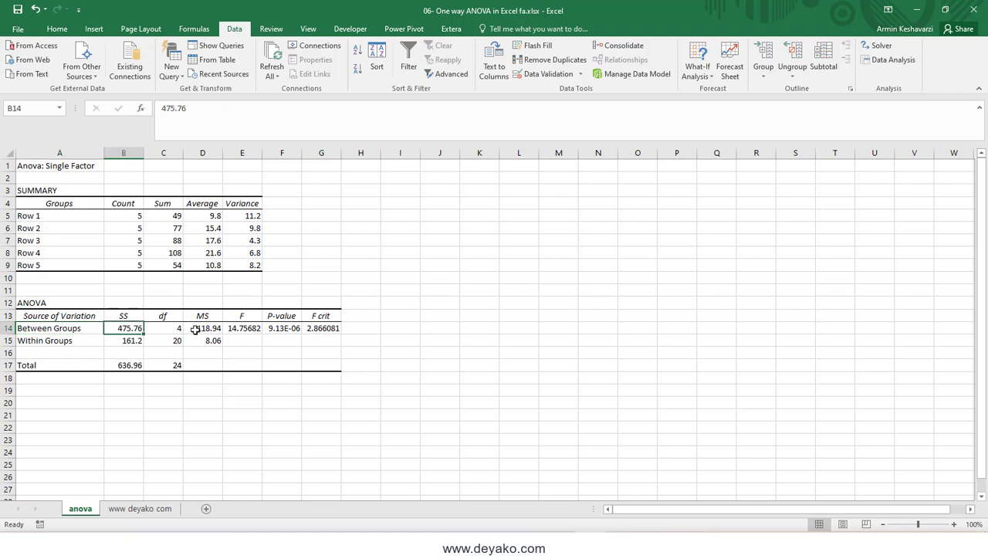
click(78, 365)
click(124, 365)
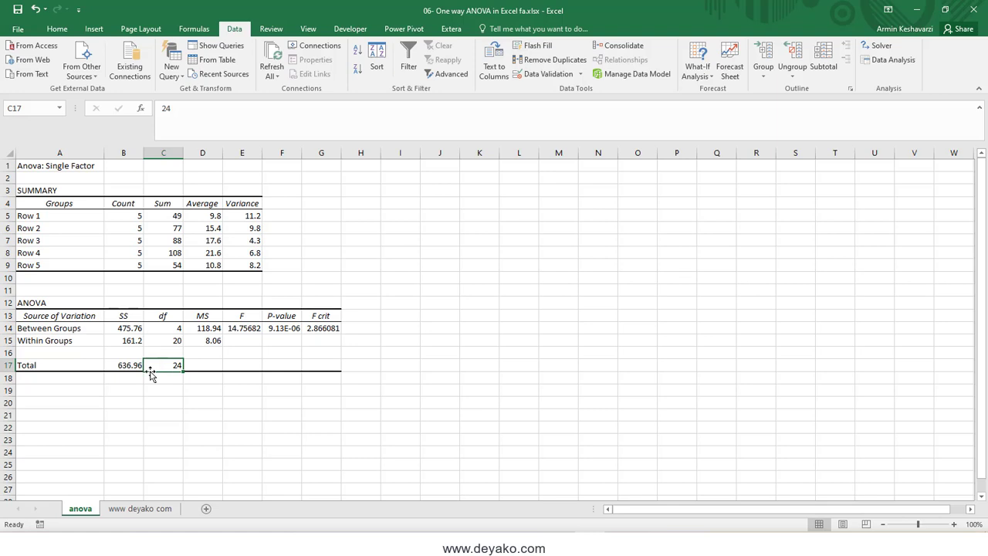
click(139, 508)
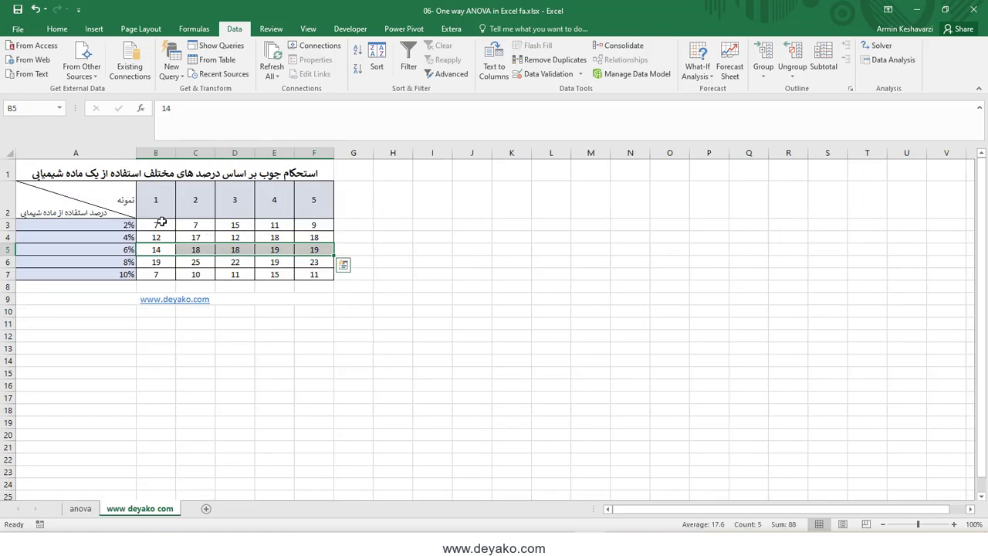
drag(158, 225, 313, 263)
click(80, 509)
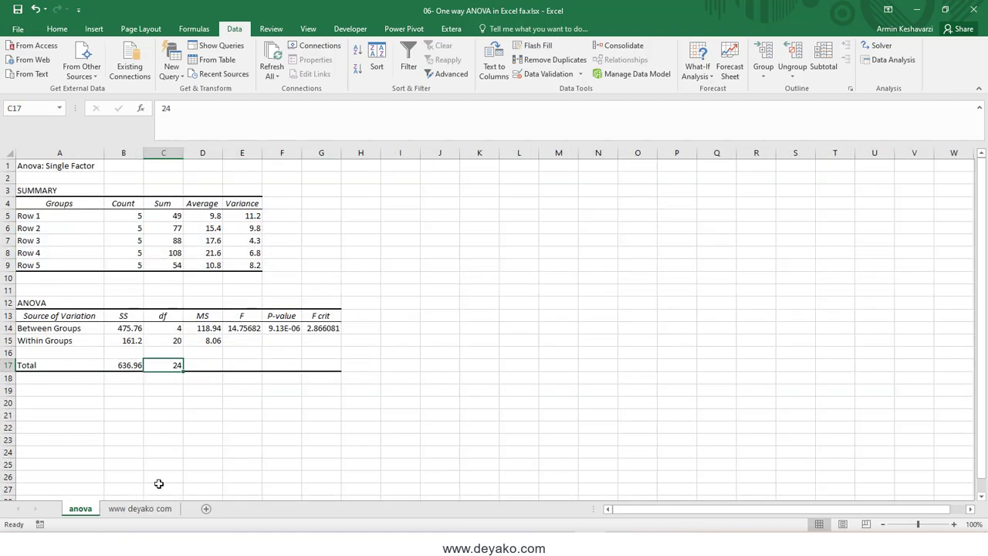
click(165, 330)
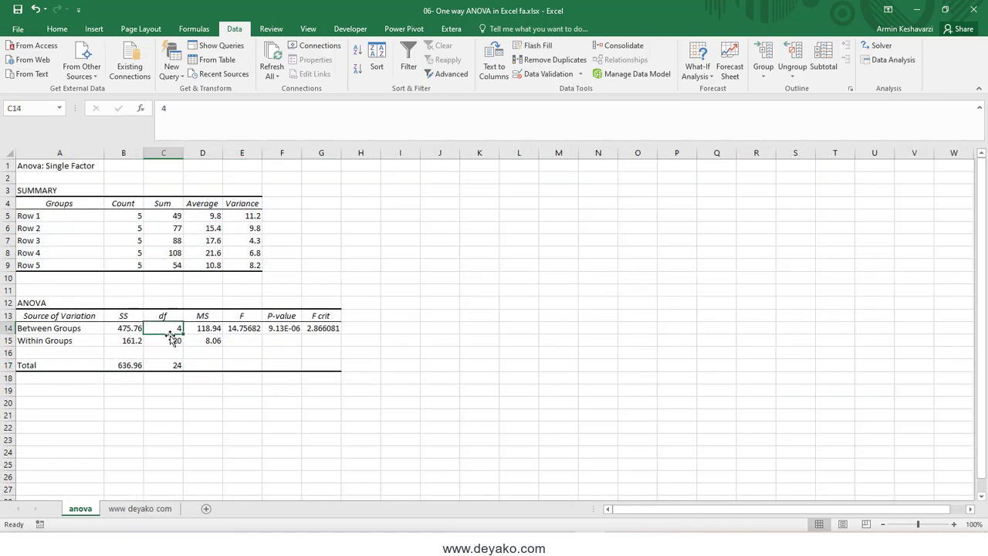
click(171, 342)
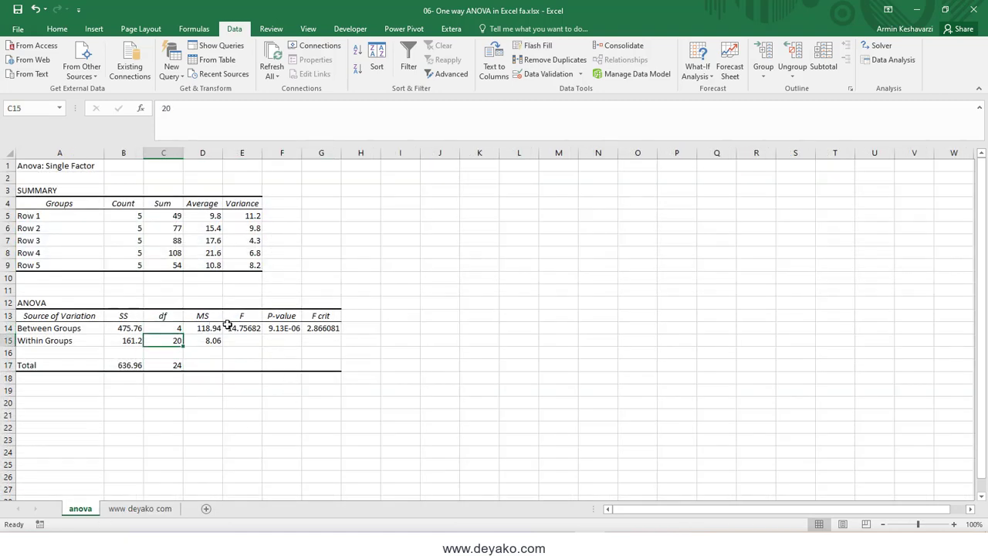
click(216, 328)
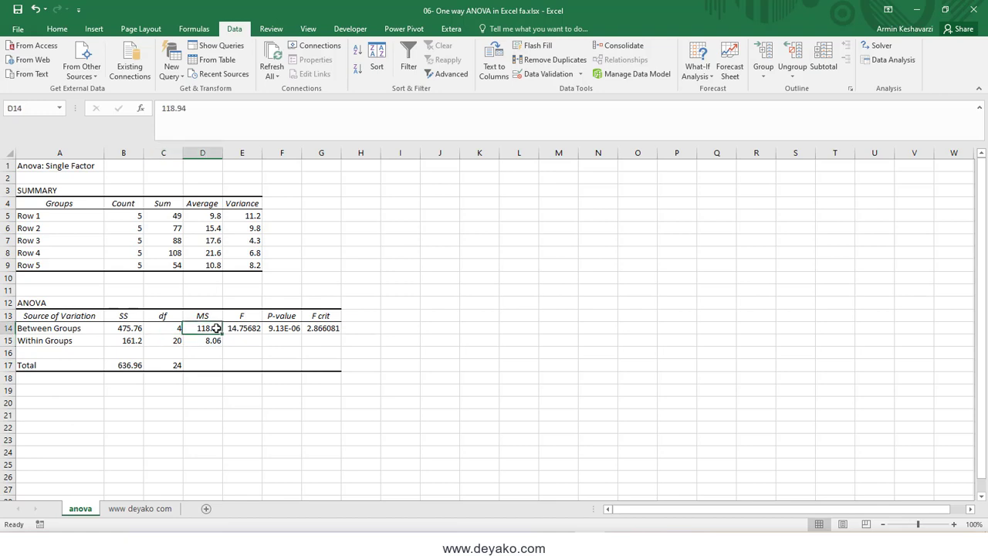
click(131, 328)
click(182, 330)
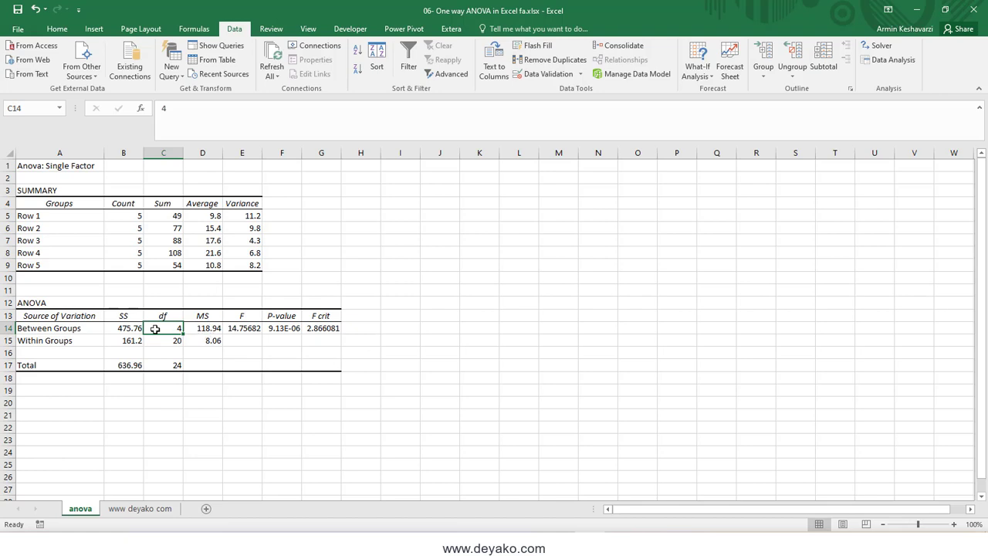
click(132, 329)
click(176, 328)
click(207, 329)
click(131, 341)
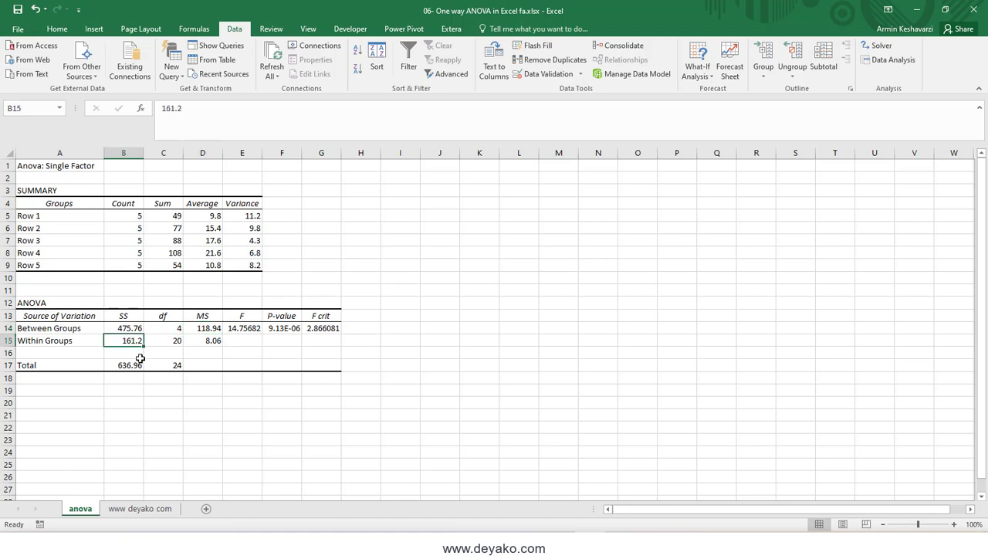
click(172, 340)
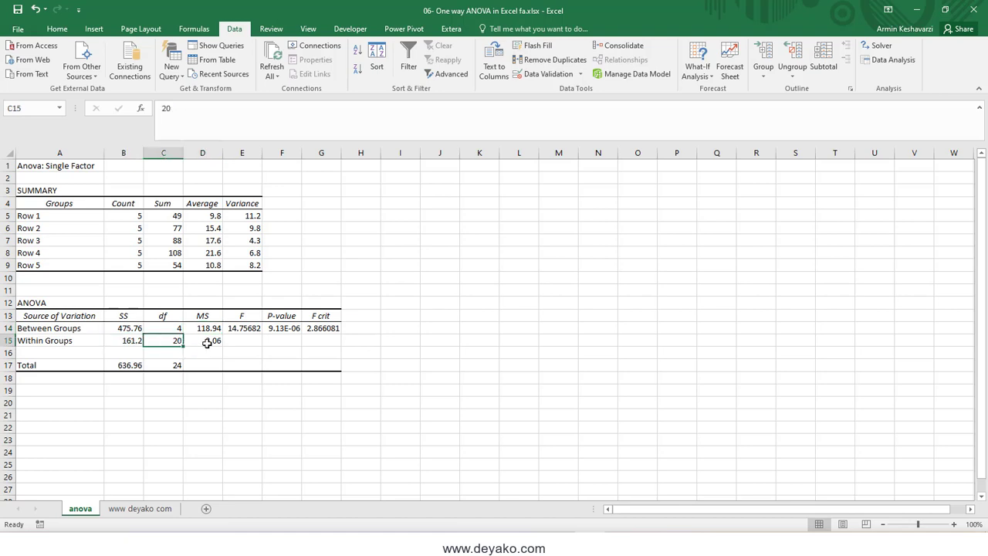
click(206, 342)
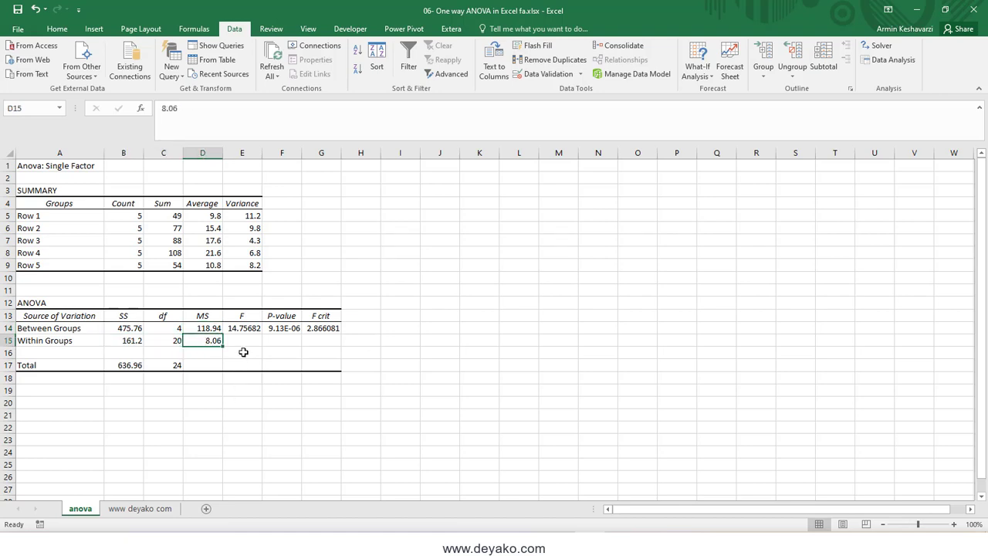
click(249, 327)
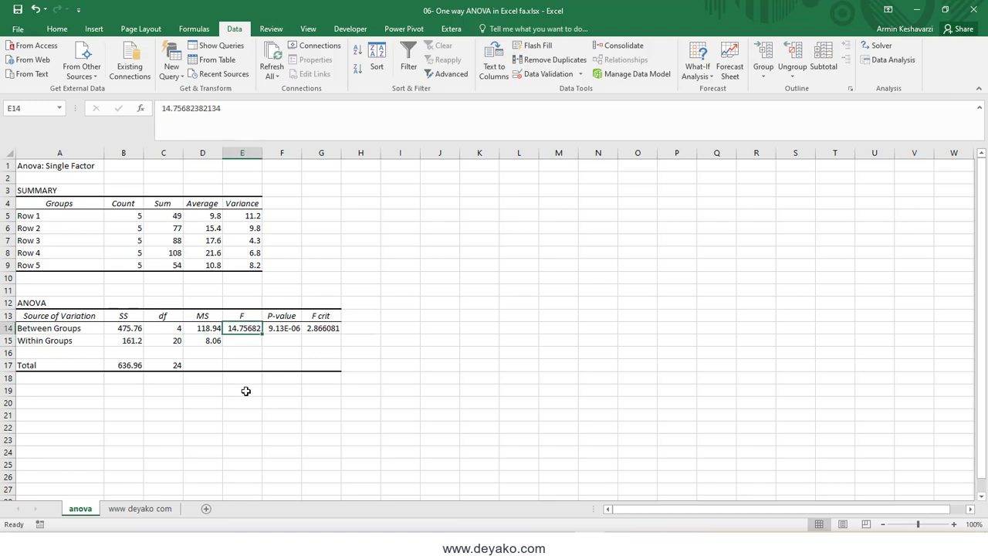
click(205, 327)
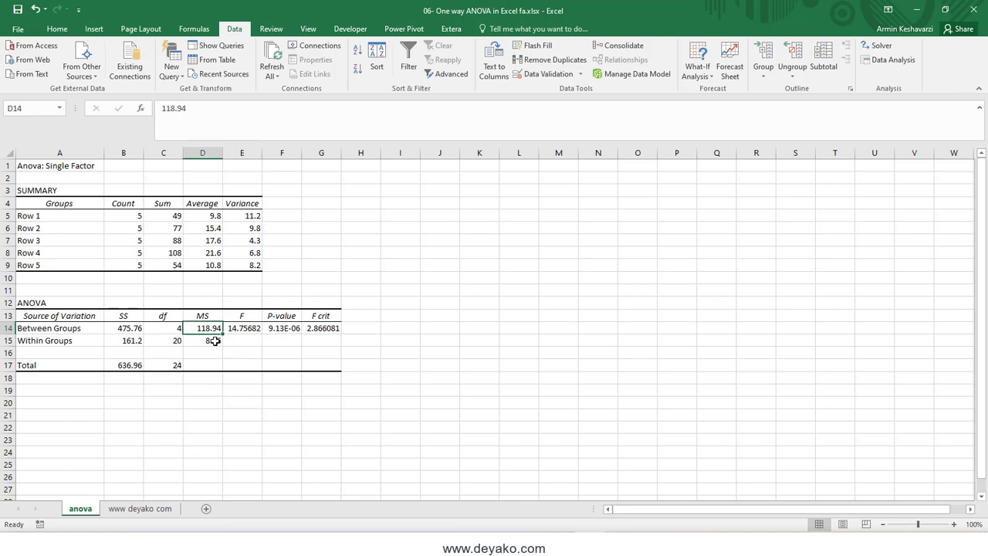
click(213, 341)
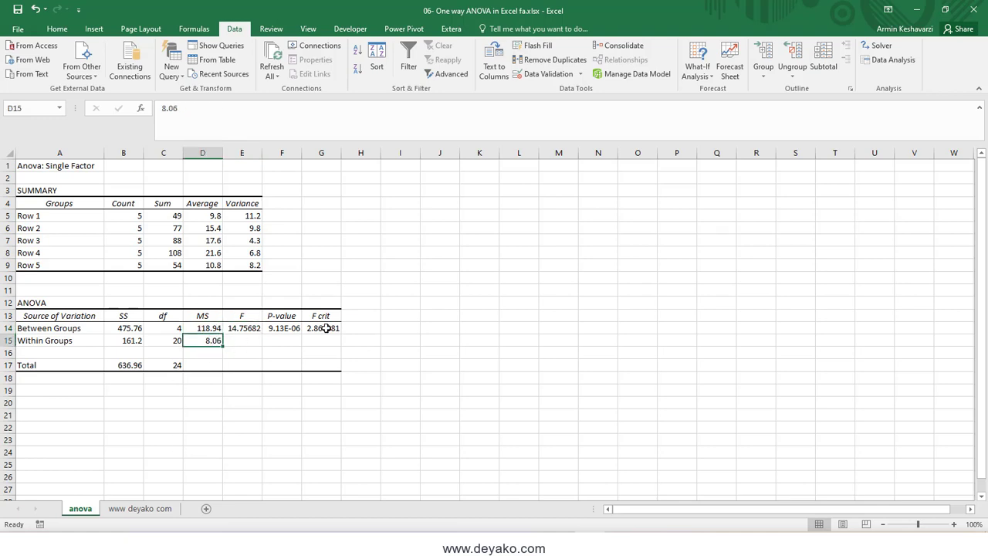
click(399, 328)
text(=)
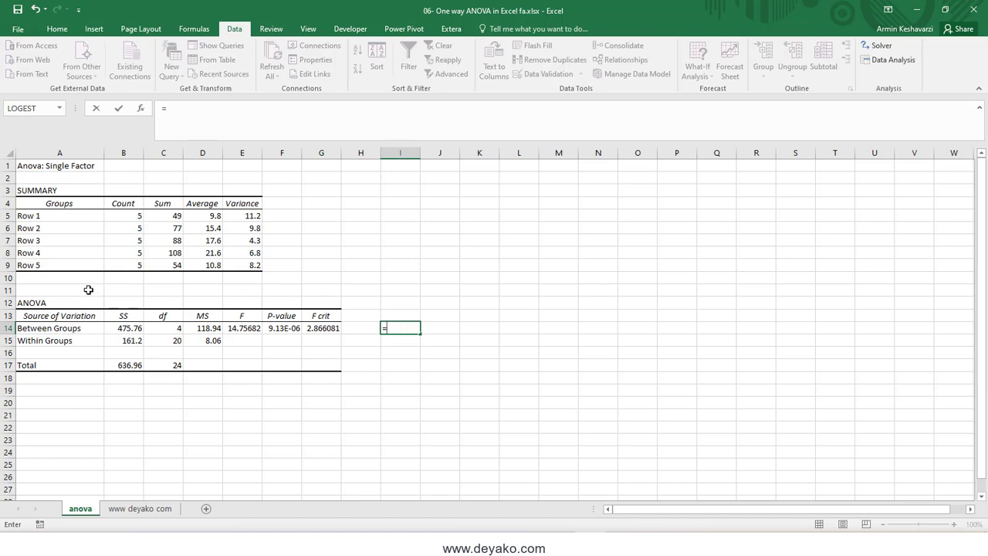
click(205, 324)
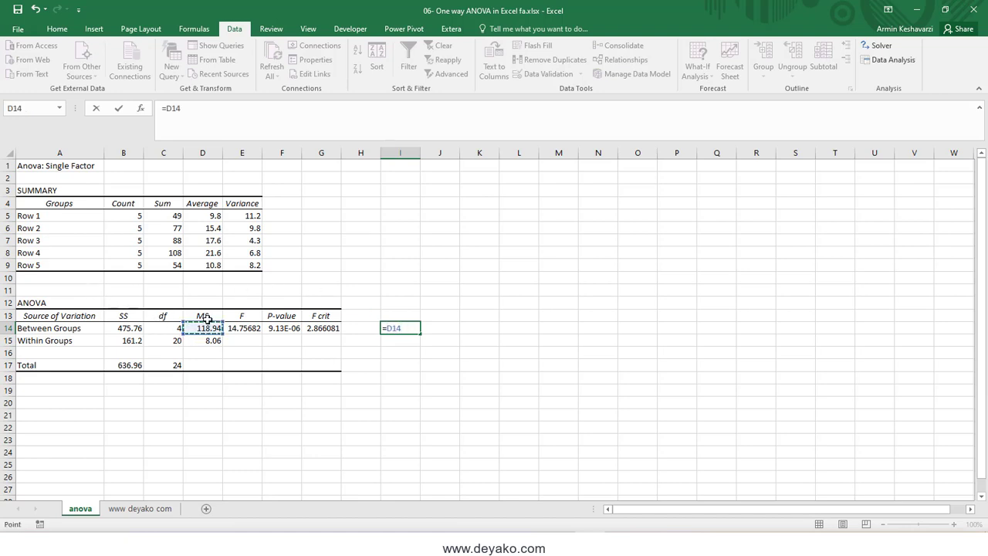
text(/)
click(197, 342)
key(Return)
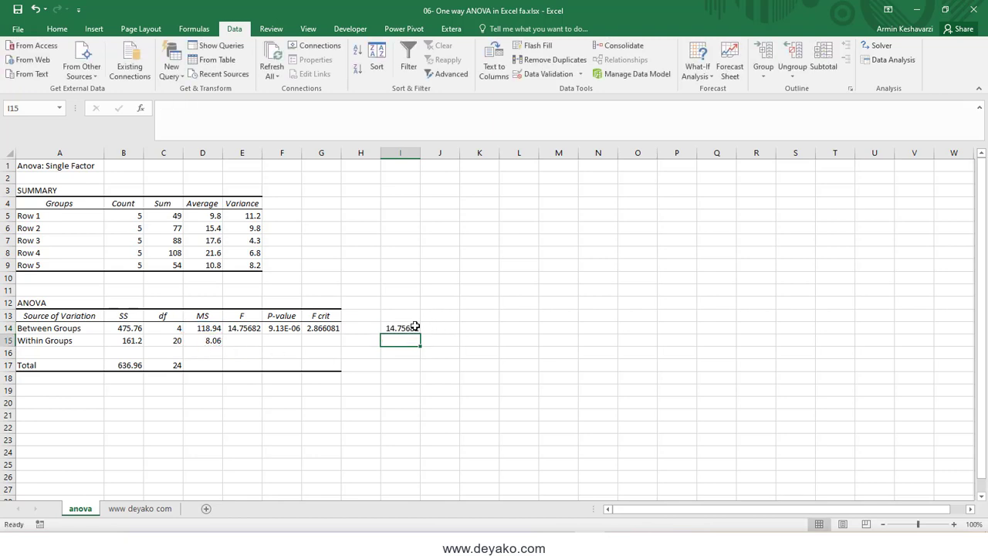
click(415, 327)
key(Delete)
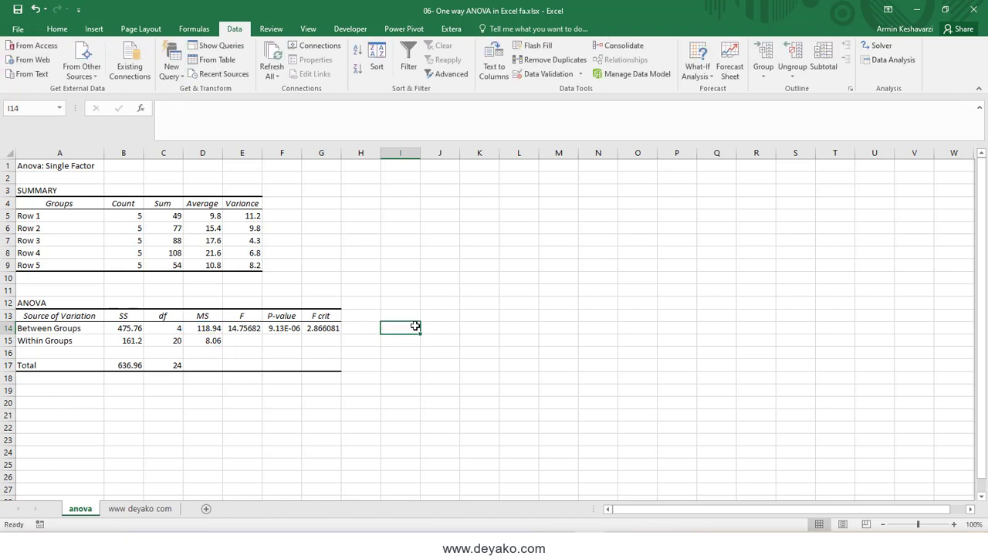
click(242, 328)
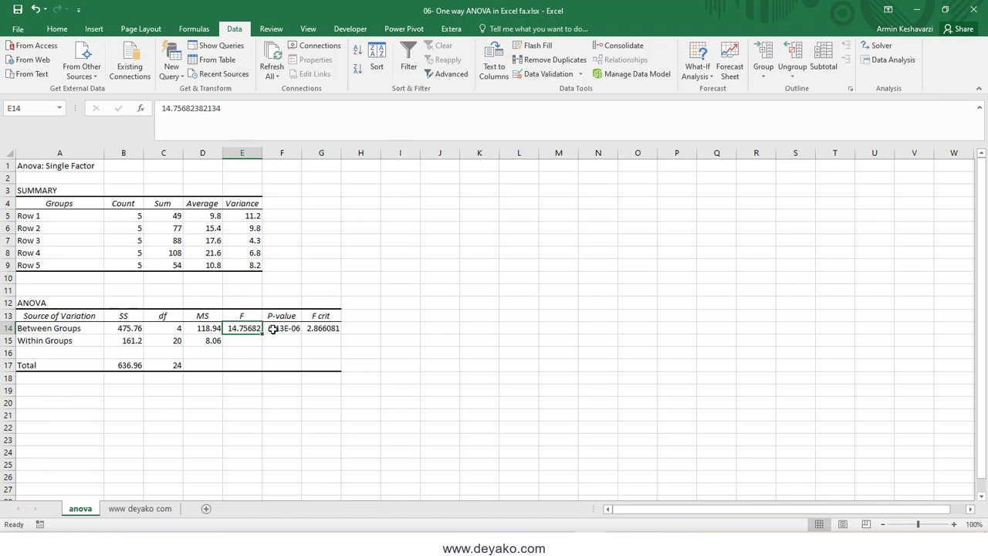
click(273, 329)
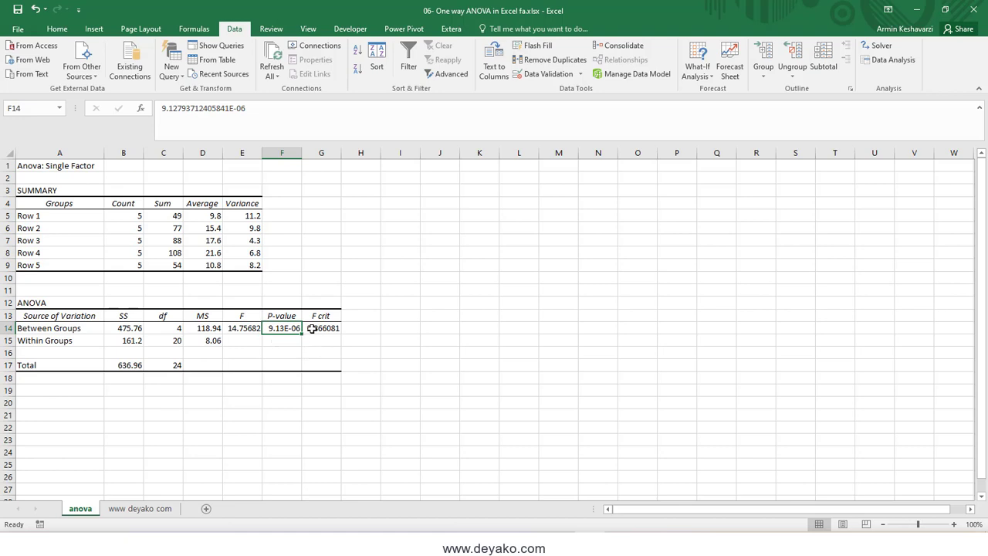
click(312, 328)
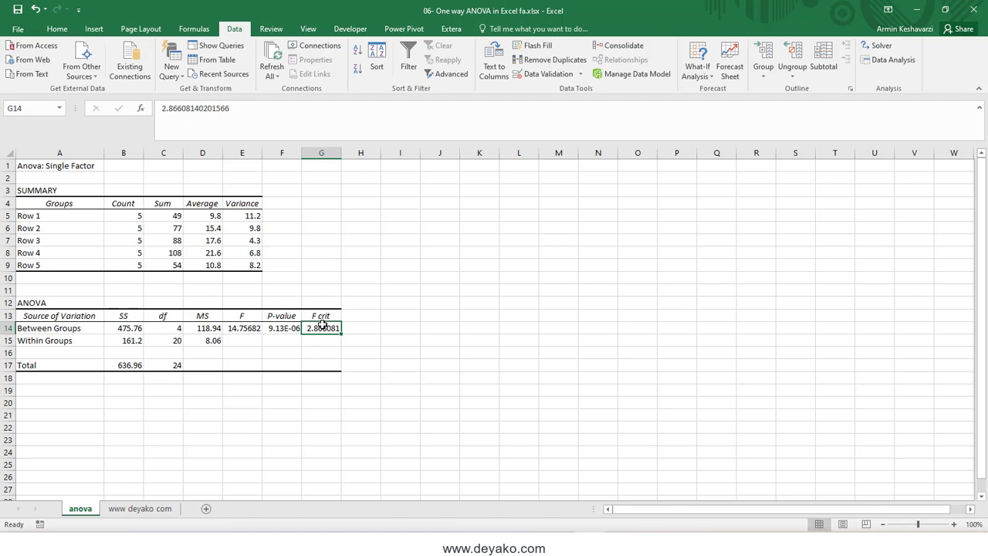
click(241, 324)
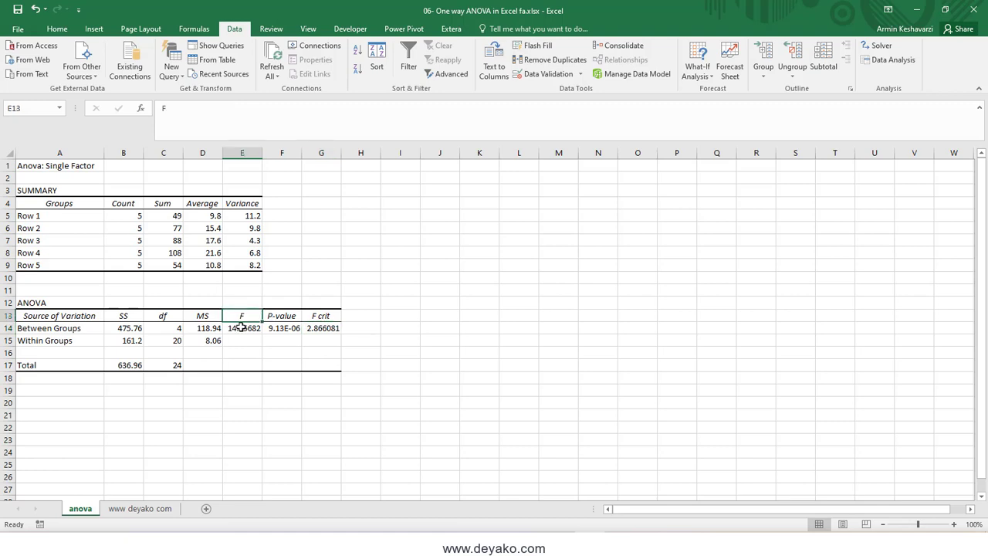
click(322, 327)
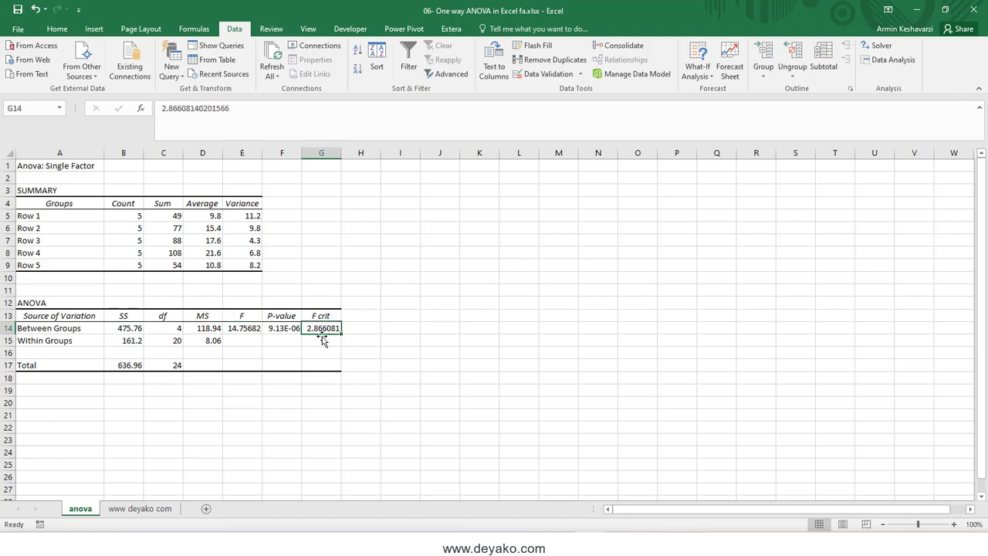
click(374, 328)
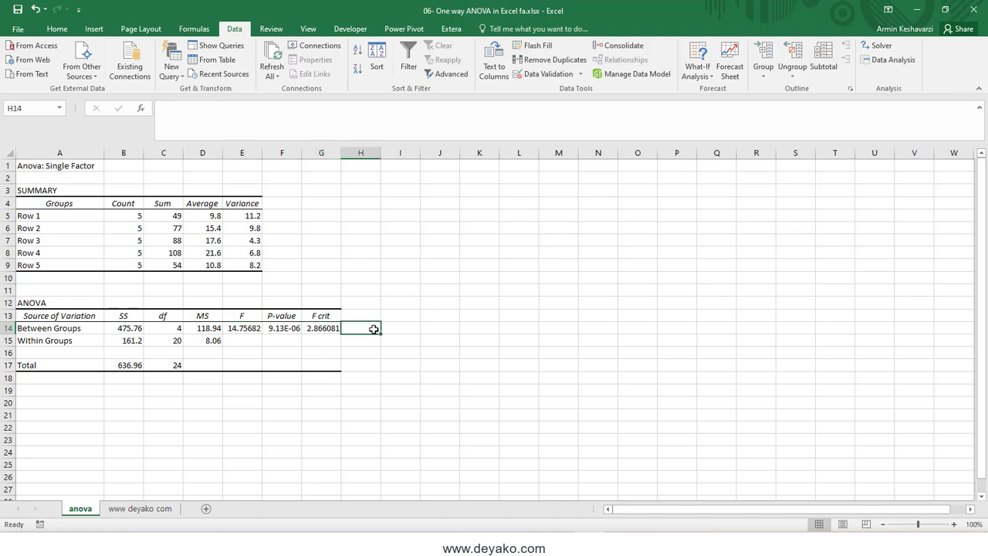
- Enter =E14>G14 in H14 to test whether F exceeds F crit
text(=)
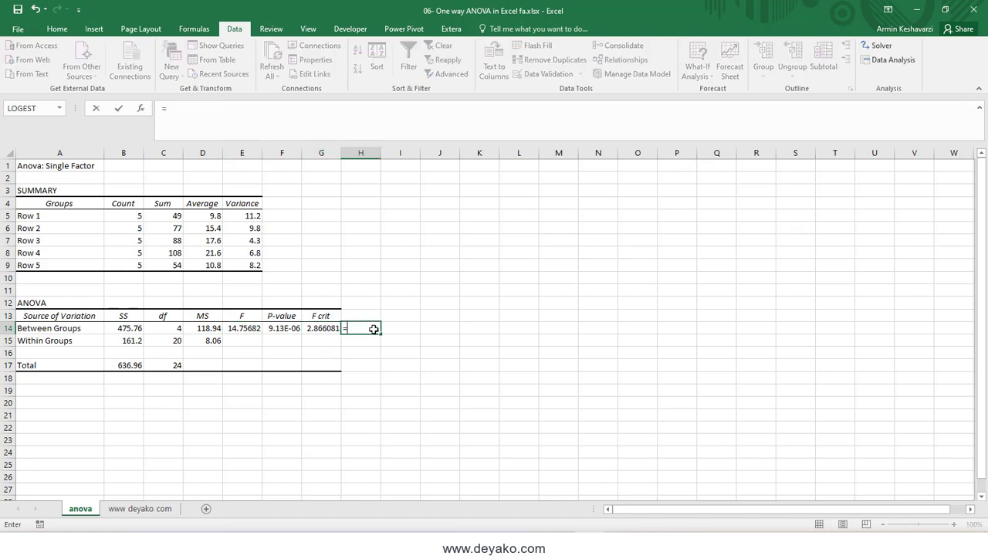
click(239, 324)
text(>)
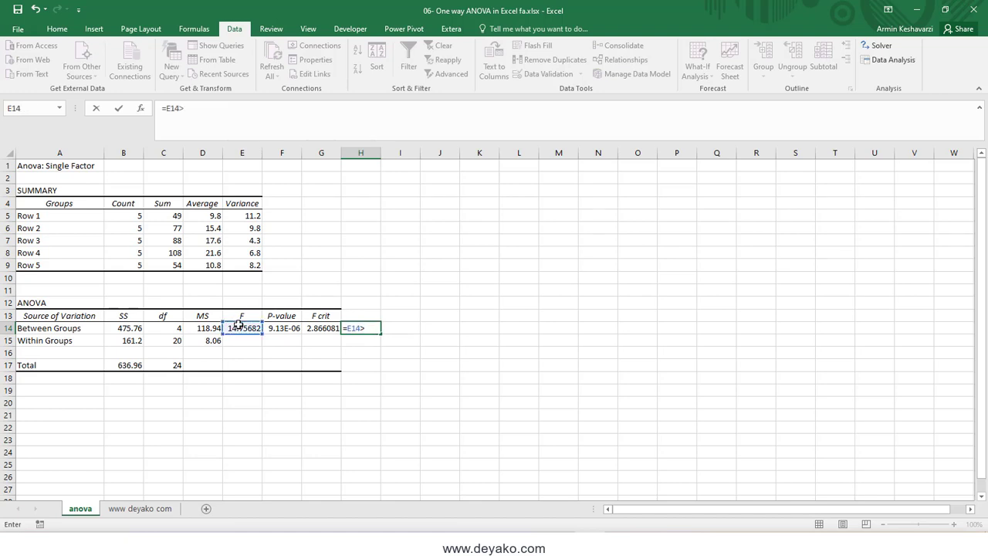
click(308, 325)
key(Return)
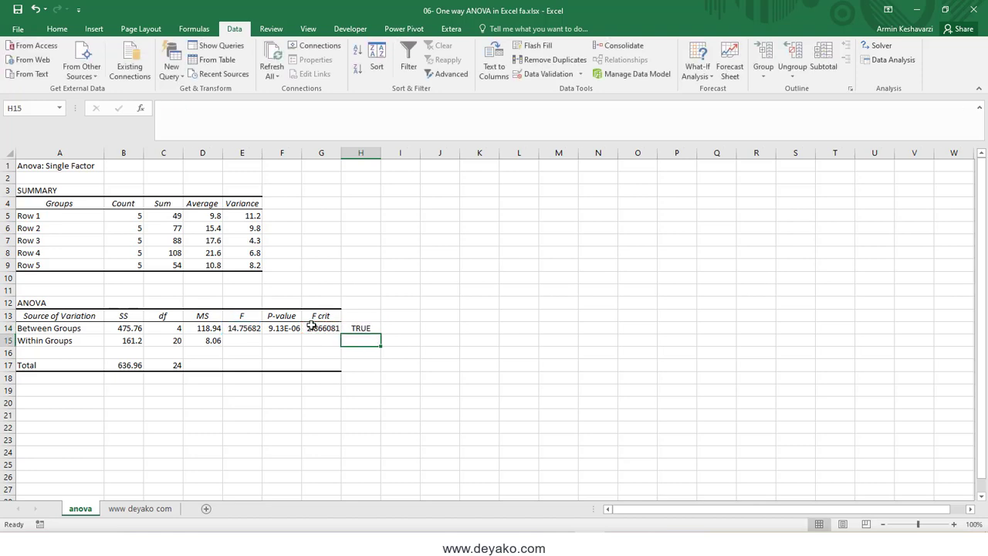
- Compare the TRUE result with the F and F crit values, moving to I14 for the conclusion
click(365, 327)
click(392, 330)
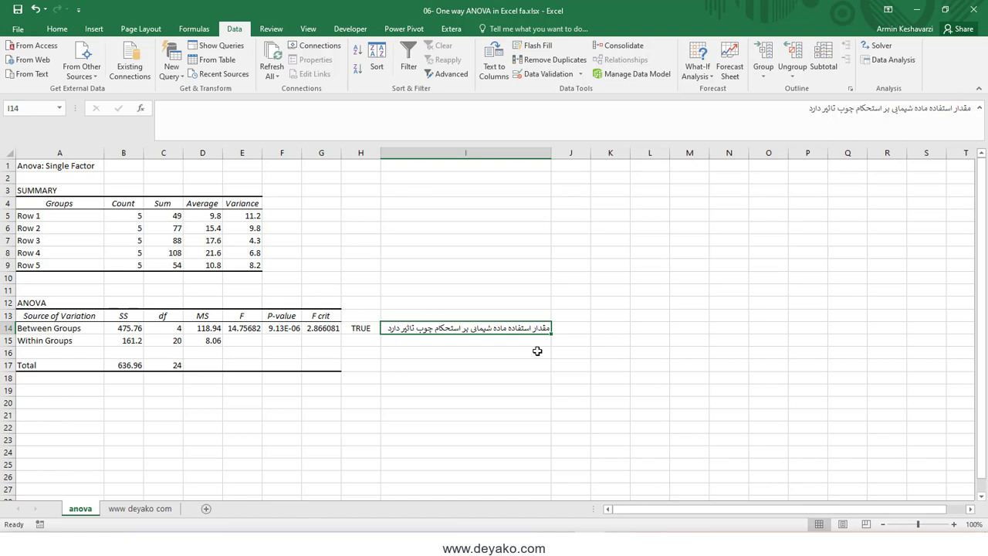
click(247, 326)
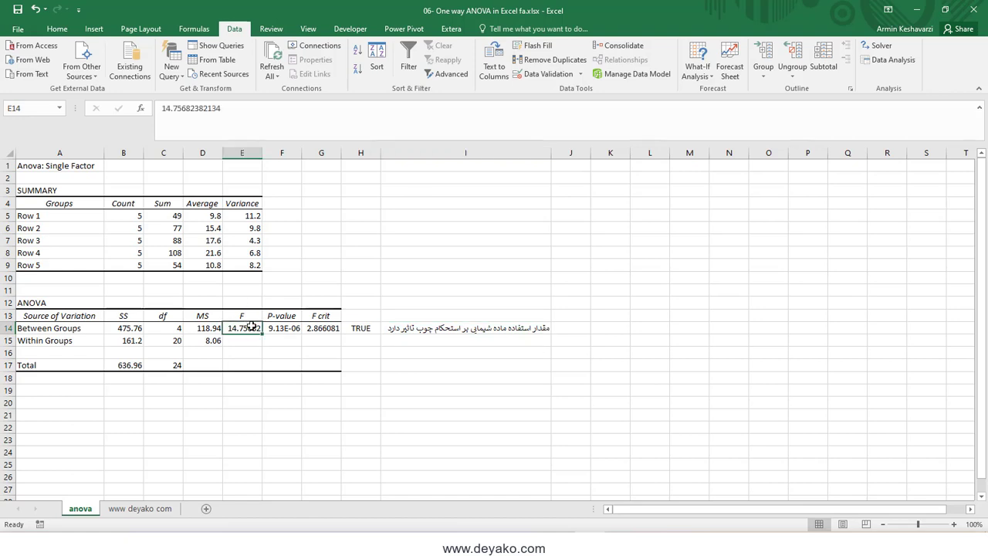
click(325, 328)
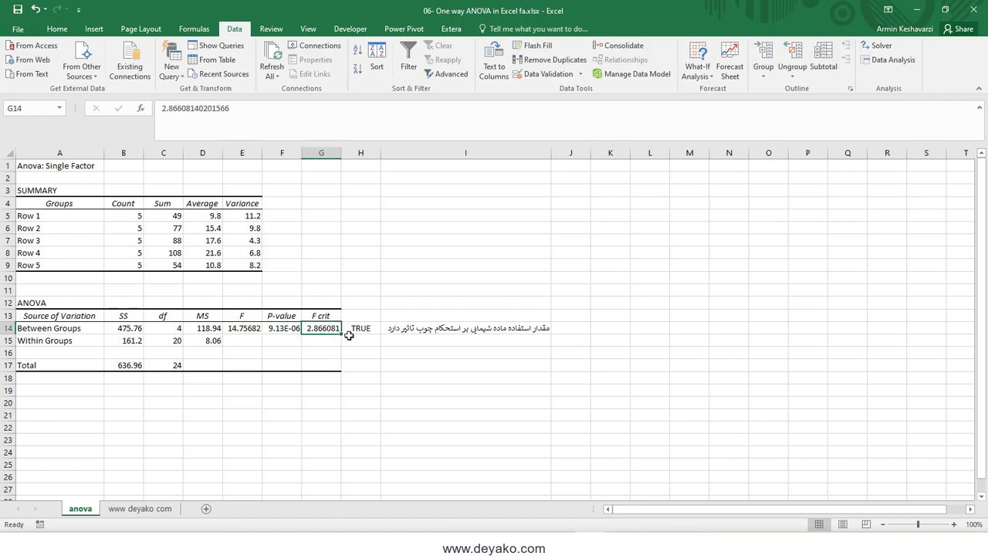
- Point out the P-value, then open the 'www deyako com' sheet link to the website
click(282, 325)
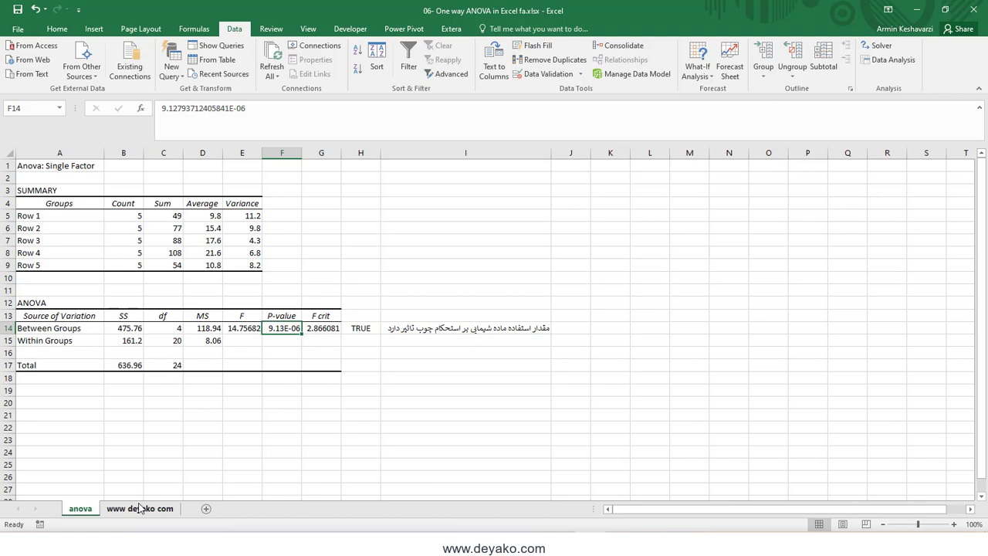
click(140, 507)
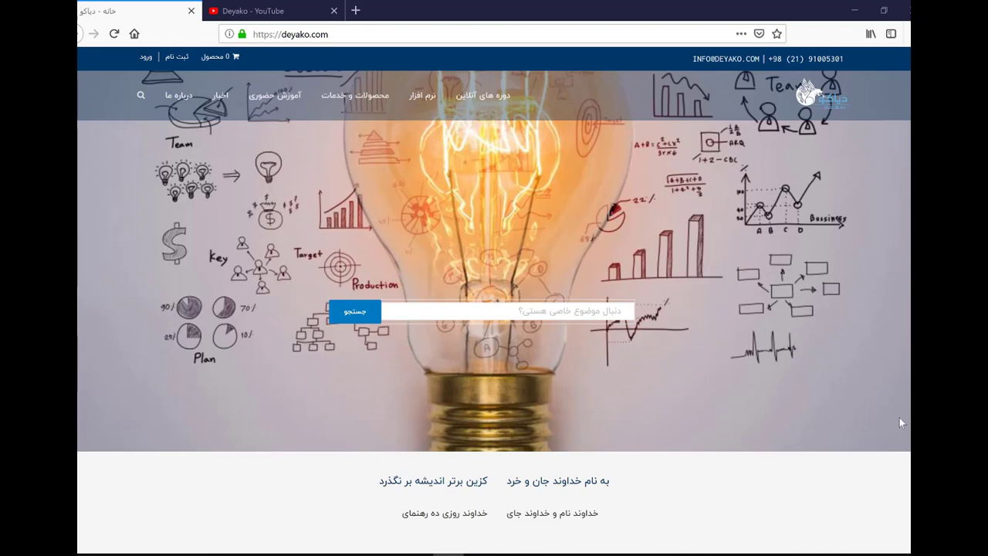
- Switch to the 'Deyako - YouTube' browser tab showing the channel page
click(278, 10)
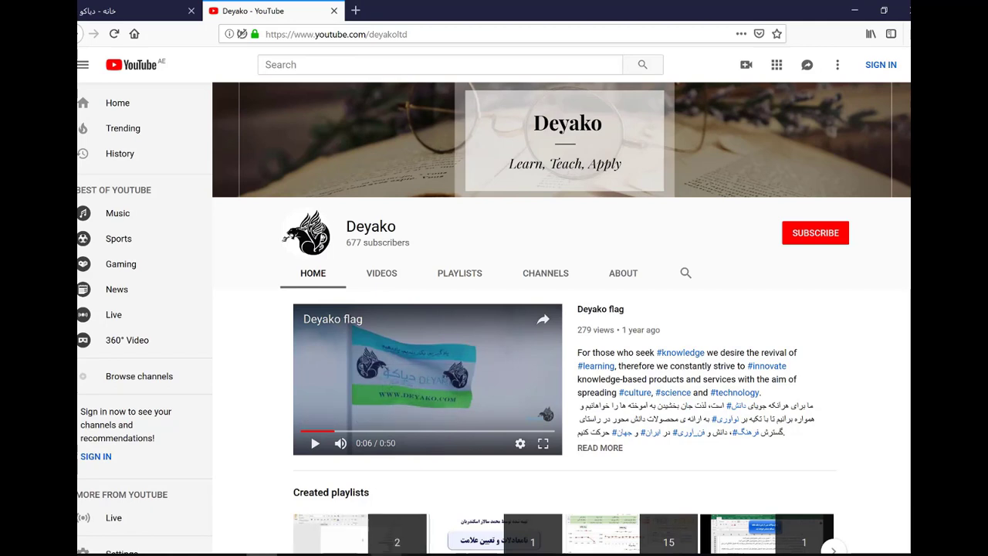